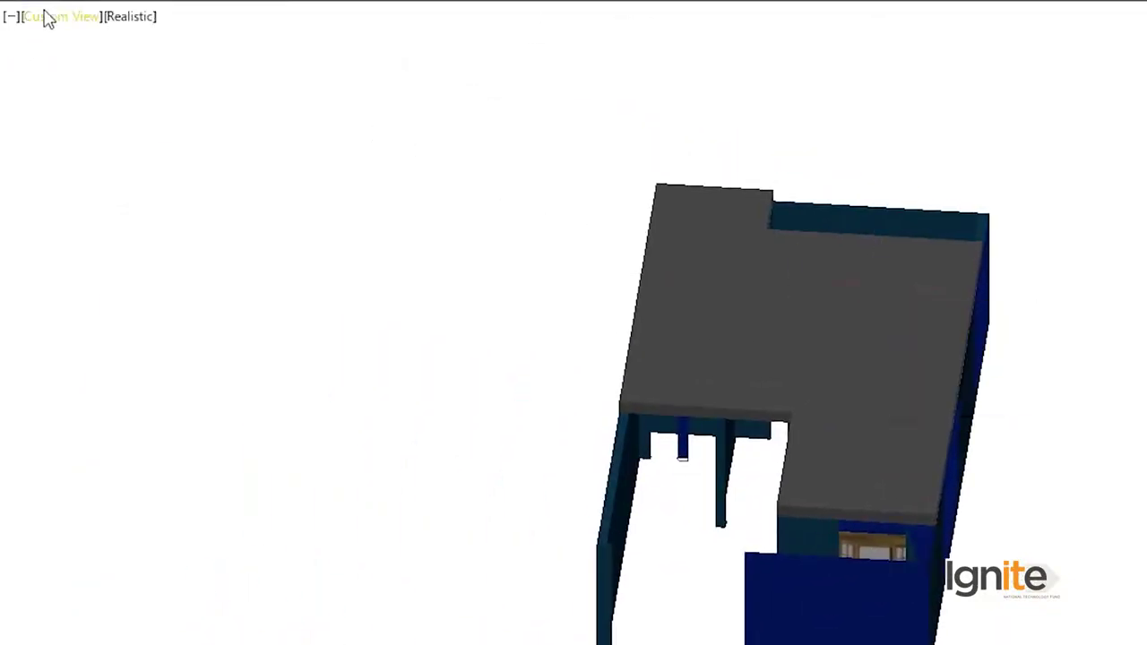
Step: Switch the viewport from the custom angled view to the Top preset view
left_click(50, 19)
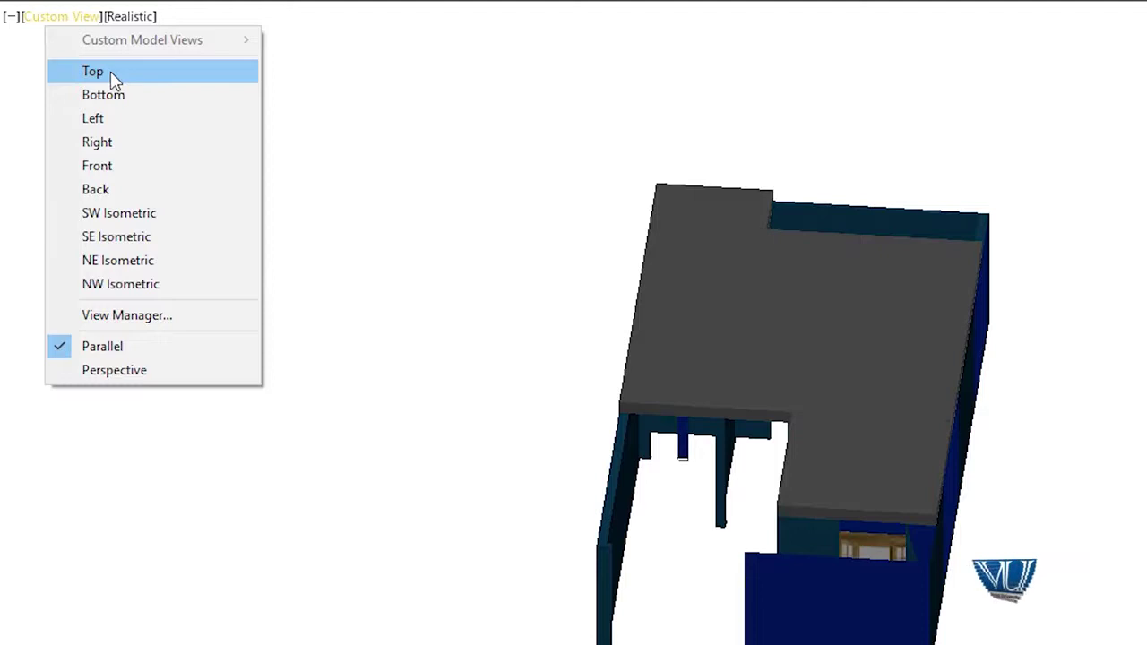
left_click(111, 71)
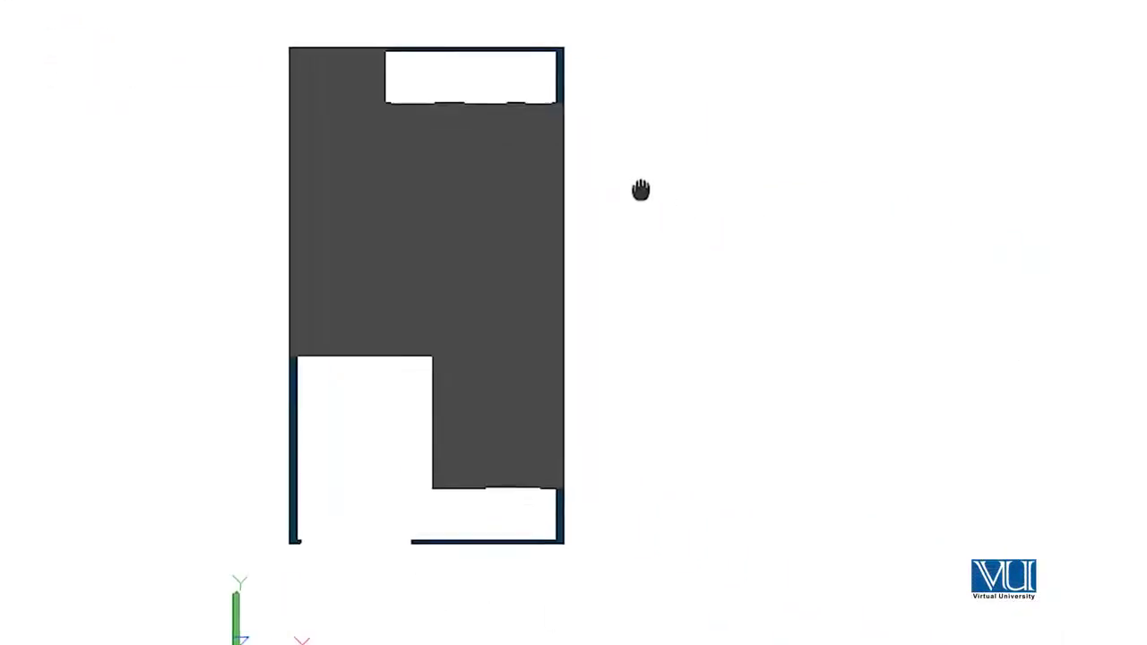
Step: Draw a rectangle with RECTANG from above-left to below-right of the entire house plan
type("r")
key("Return")
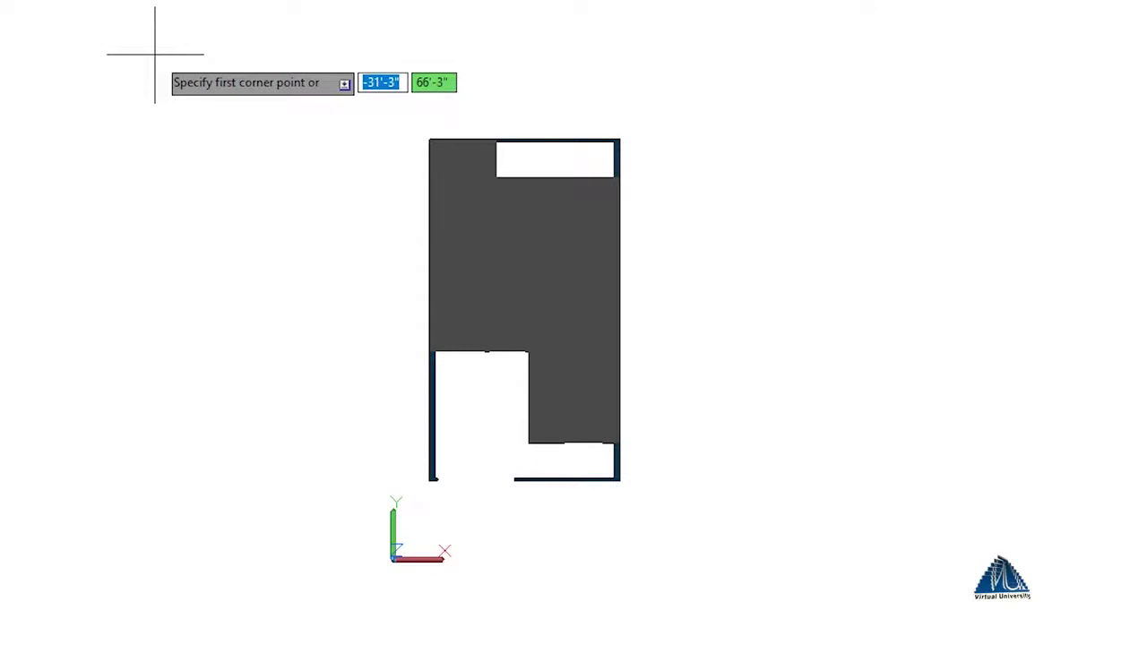
left_click(150, 35)
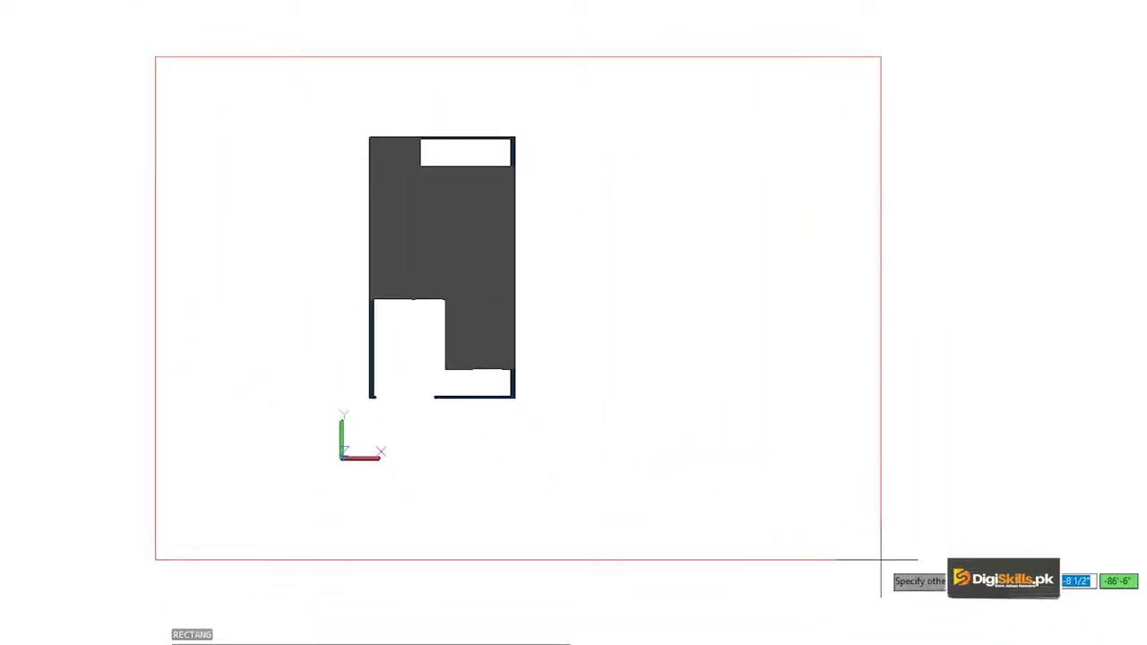
left_click(760, 607)
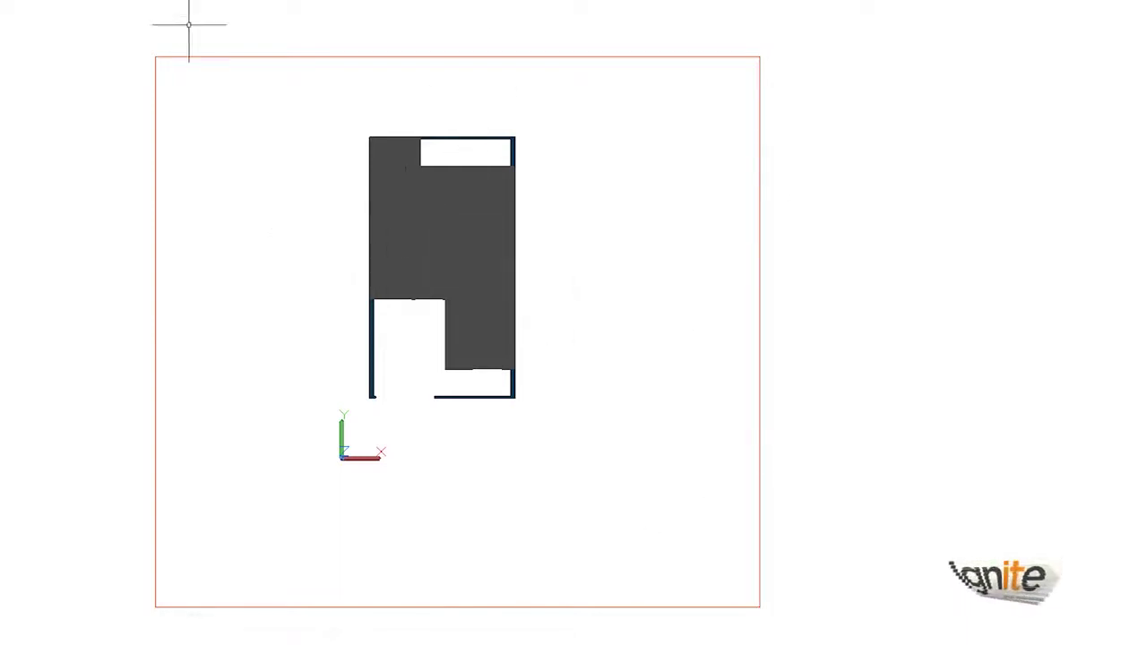
Step: Extrude the enclosing rectangle to a height of -1 with EXT to form the ground slab
left_click(199, 58)
type("E")
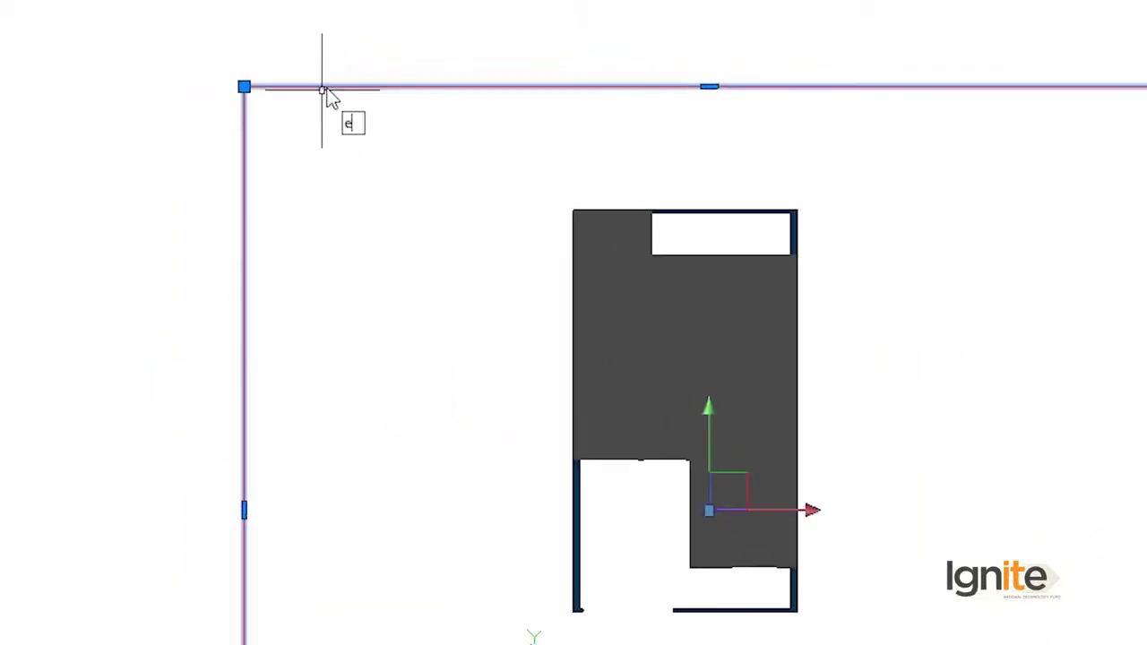
type("XT")
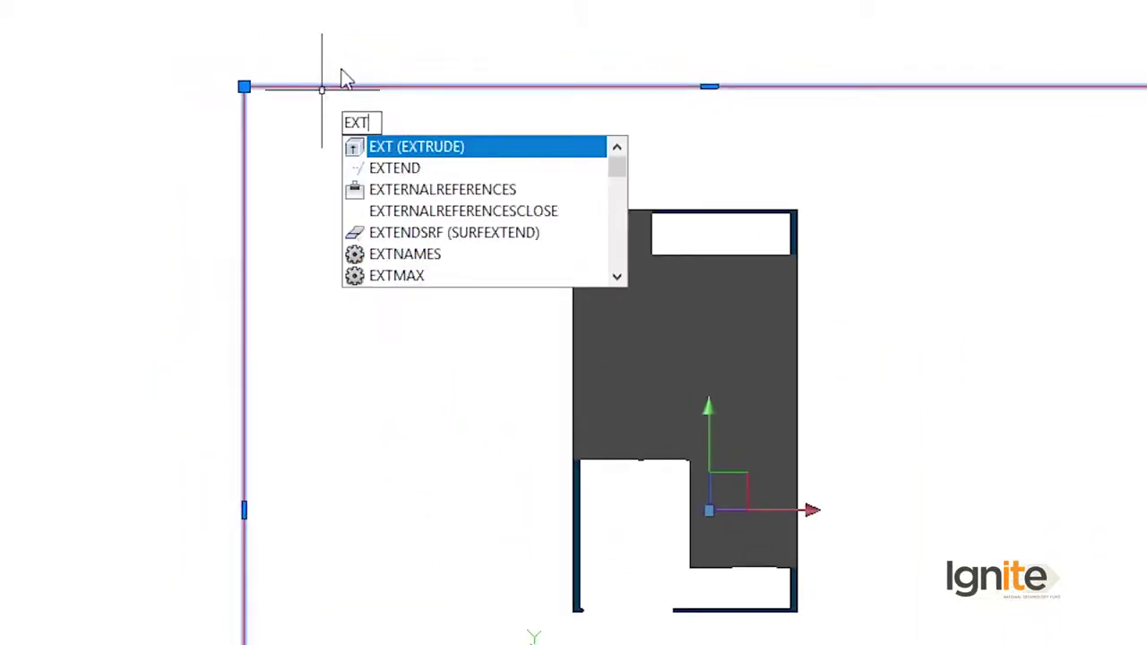
key("Return")
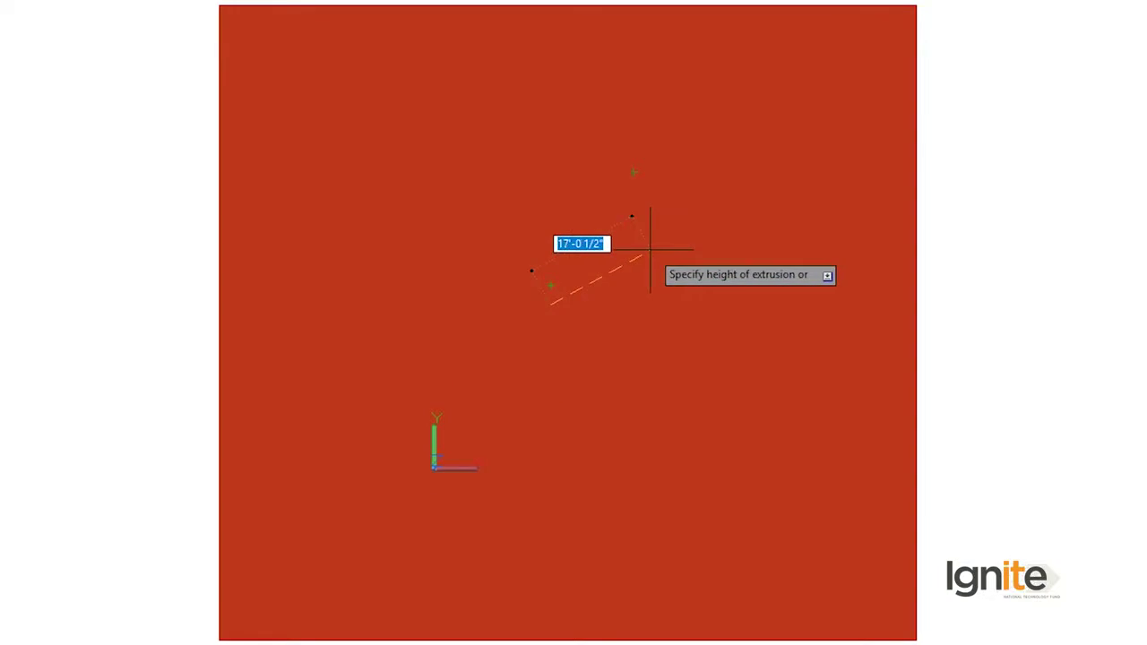
type("1")
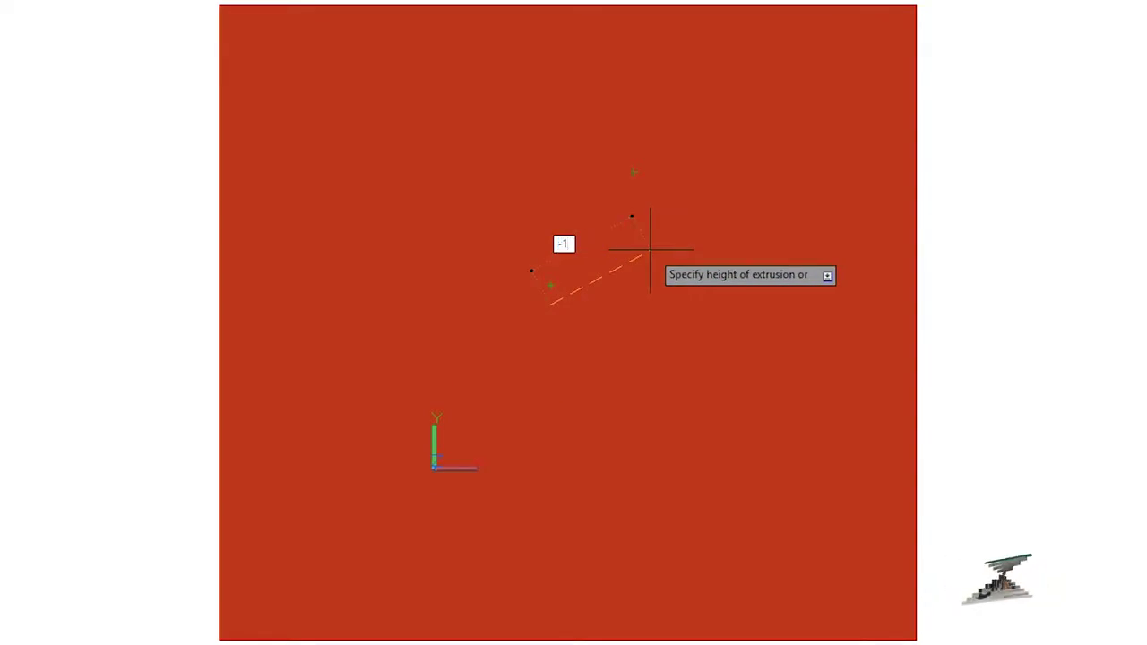
key("Return")
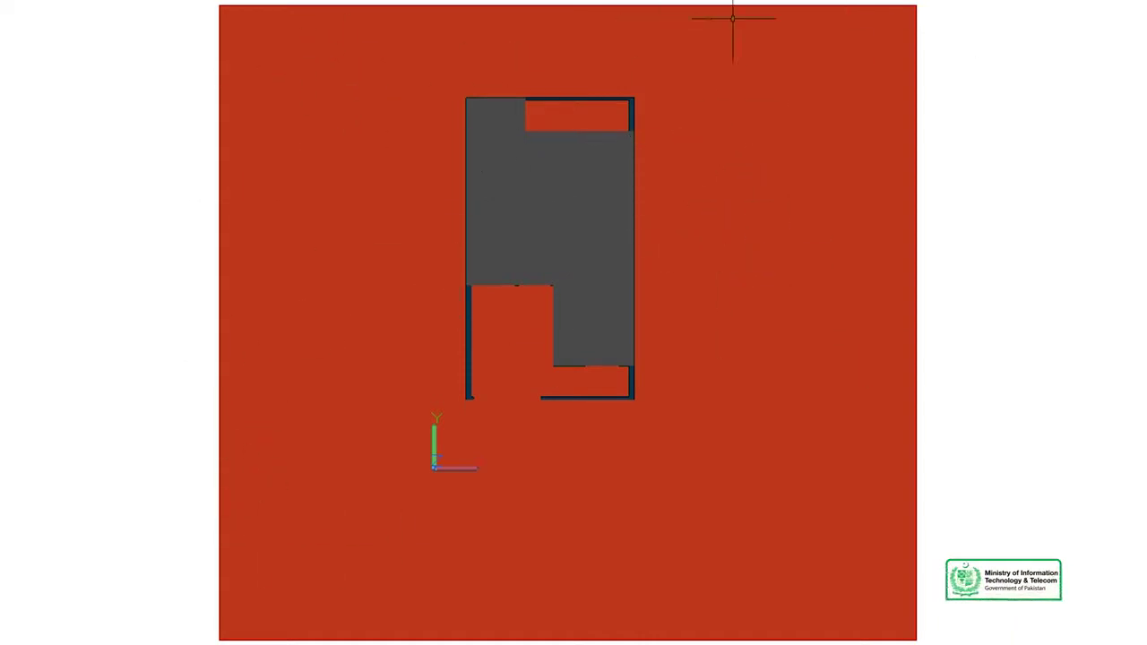
Step: With the slab selected, open the Materials Browser and duplicate the Windows material as 'grass'
left_click(805, 171)
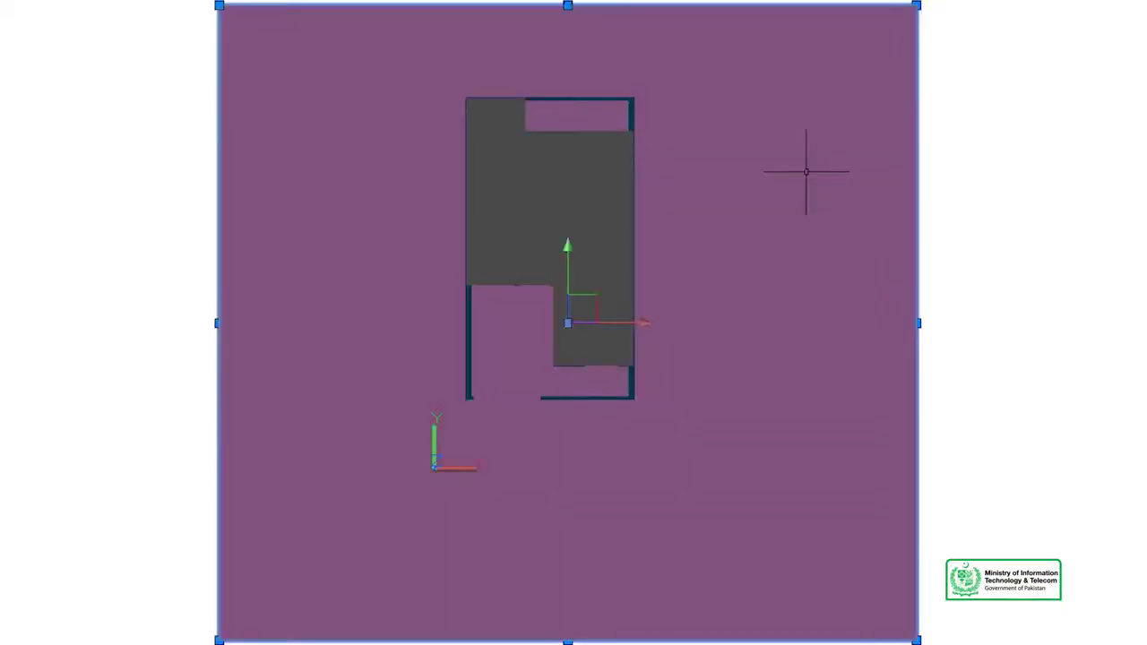
type("mate")
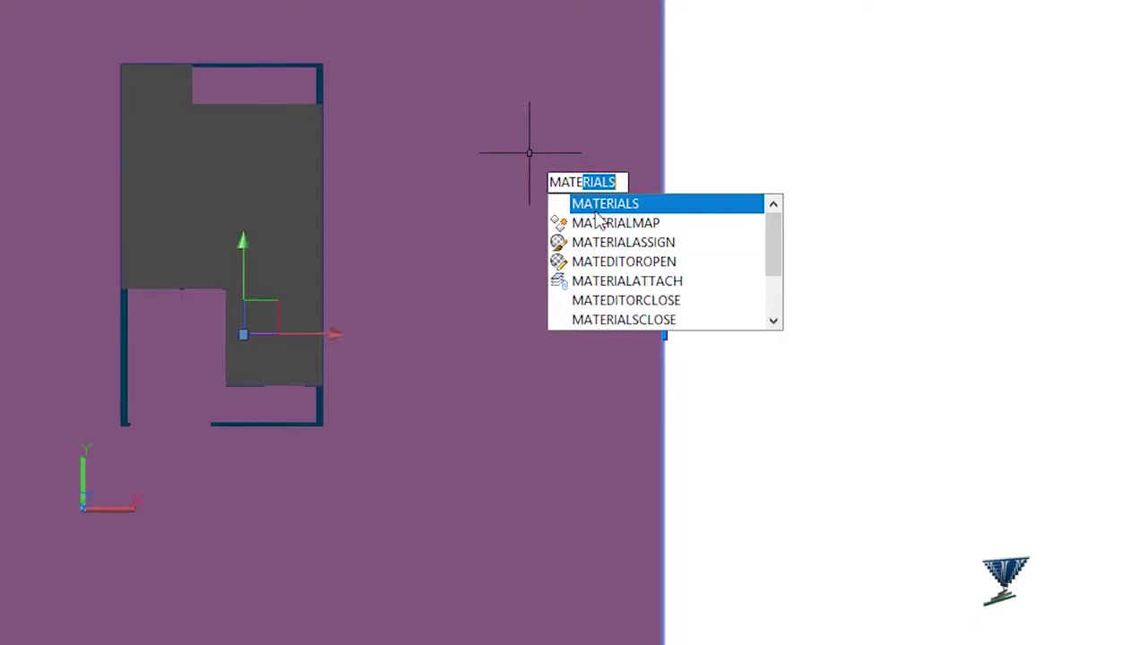
left_click(605, 203)
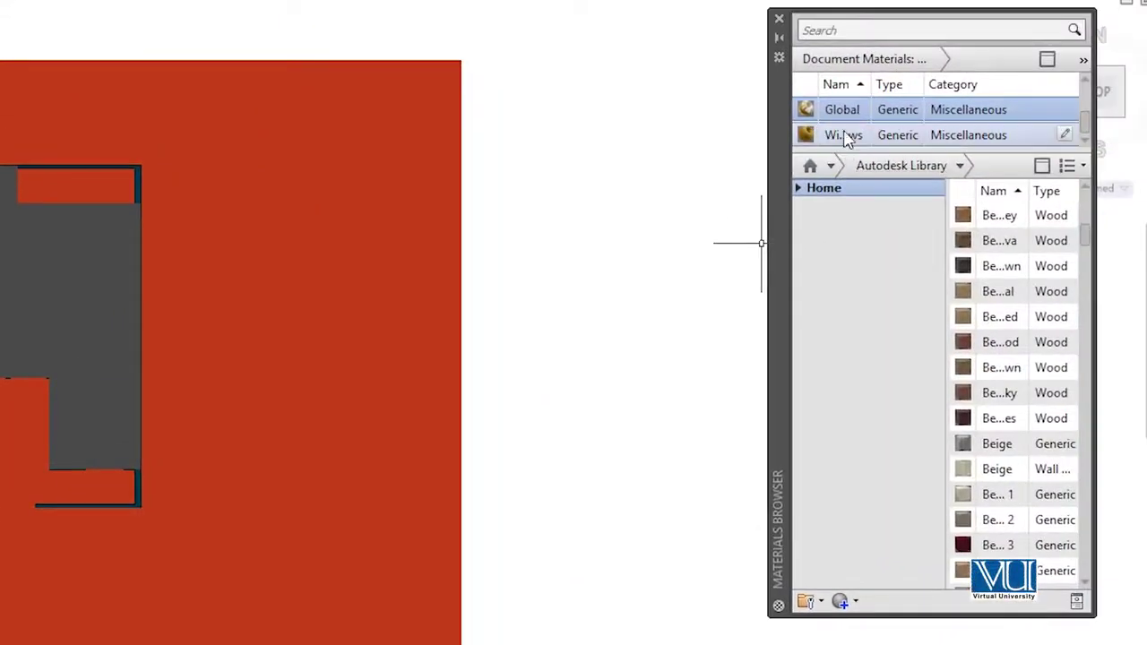
right_click(848, 137)
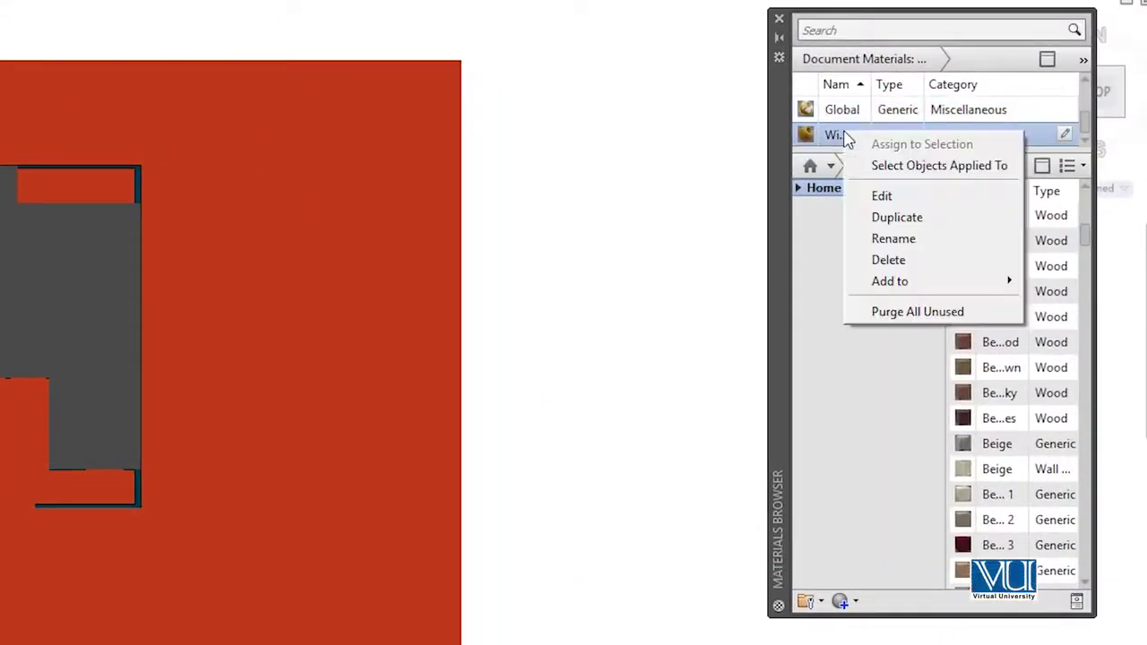
left_click(897, 218)
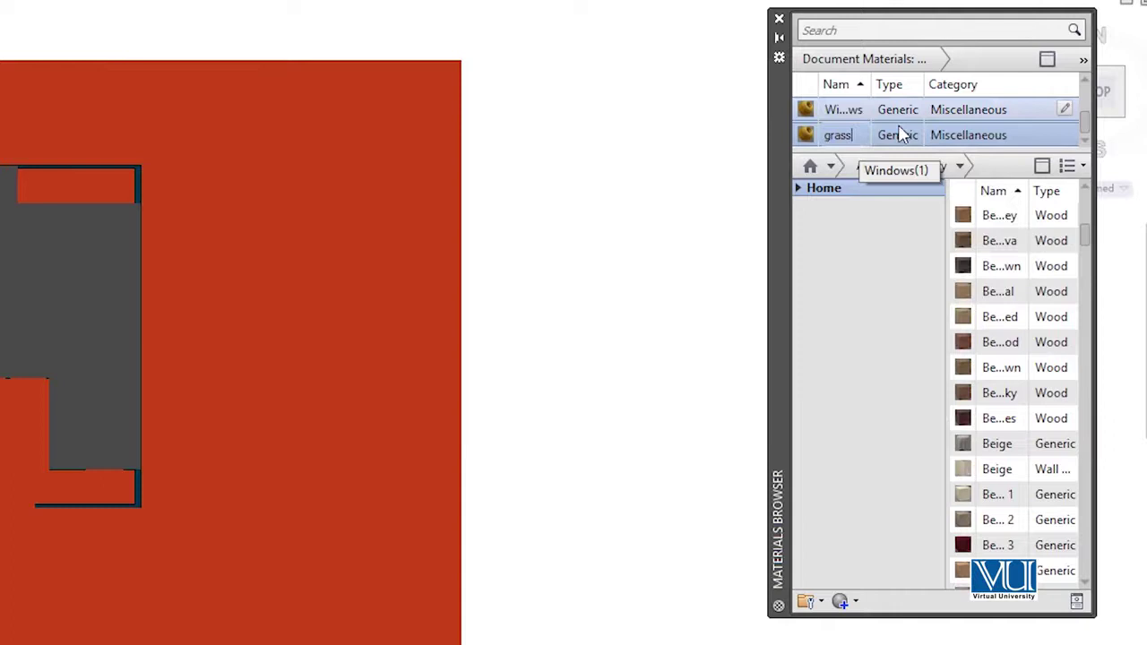
key("Return")
right_click(899, 146)
Step: Set the Windows material's texture image to 8POAPRA0.bmp from the Grass folder
left_click(955, 203)
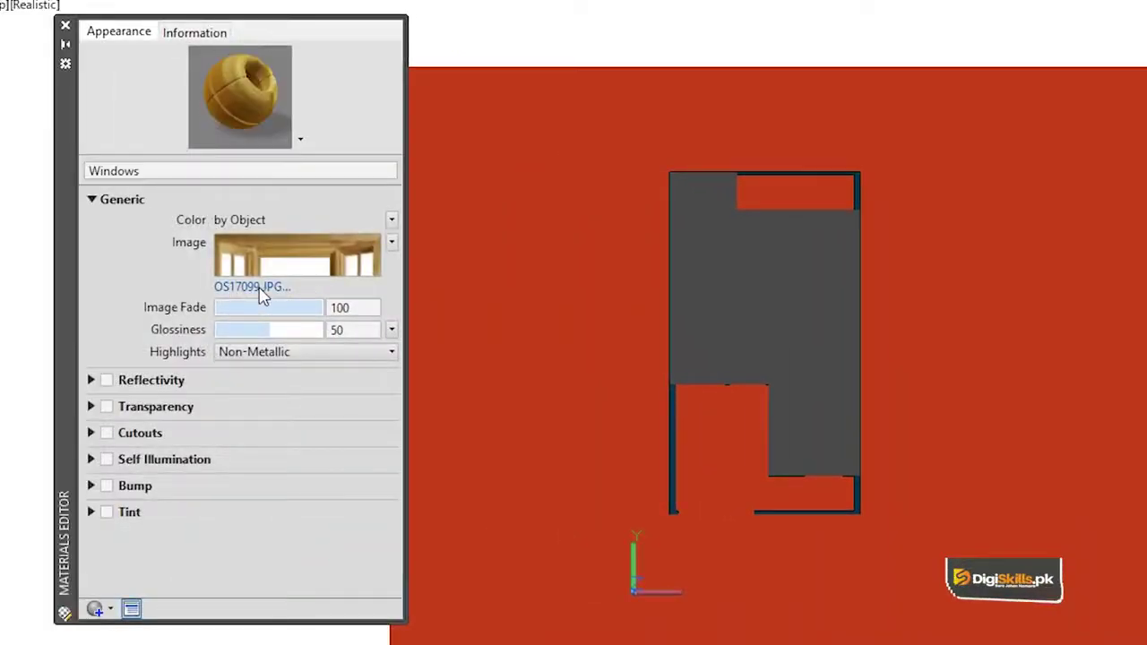
left_click(259, 292)
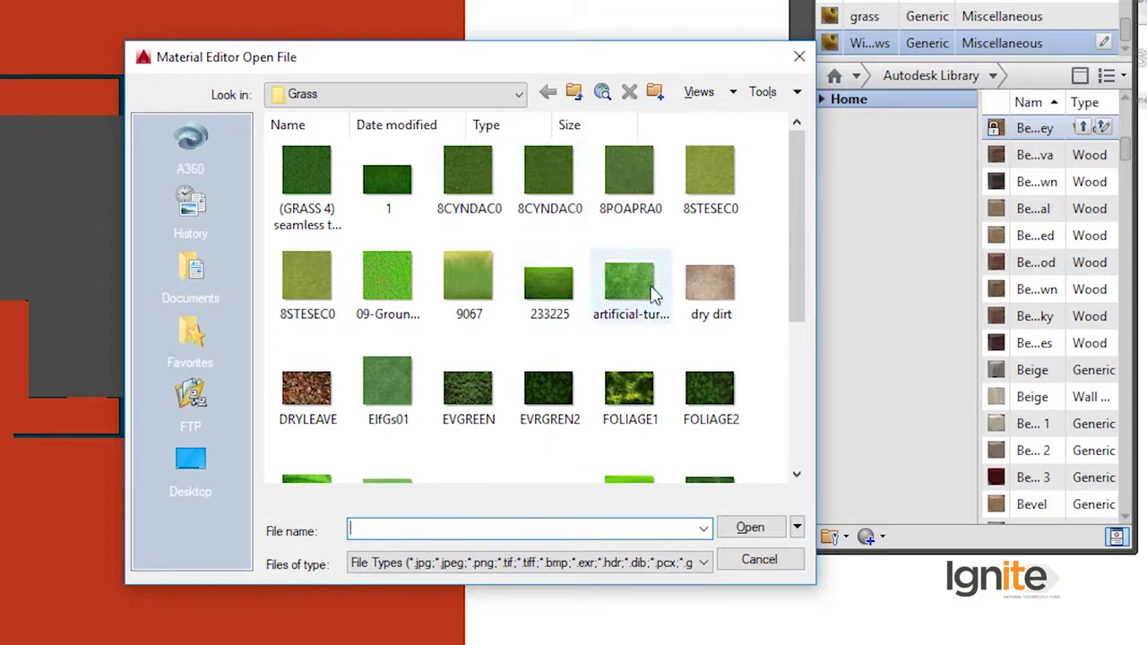
left_click(617, 204)
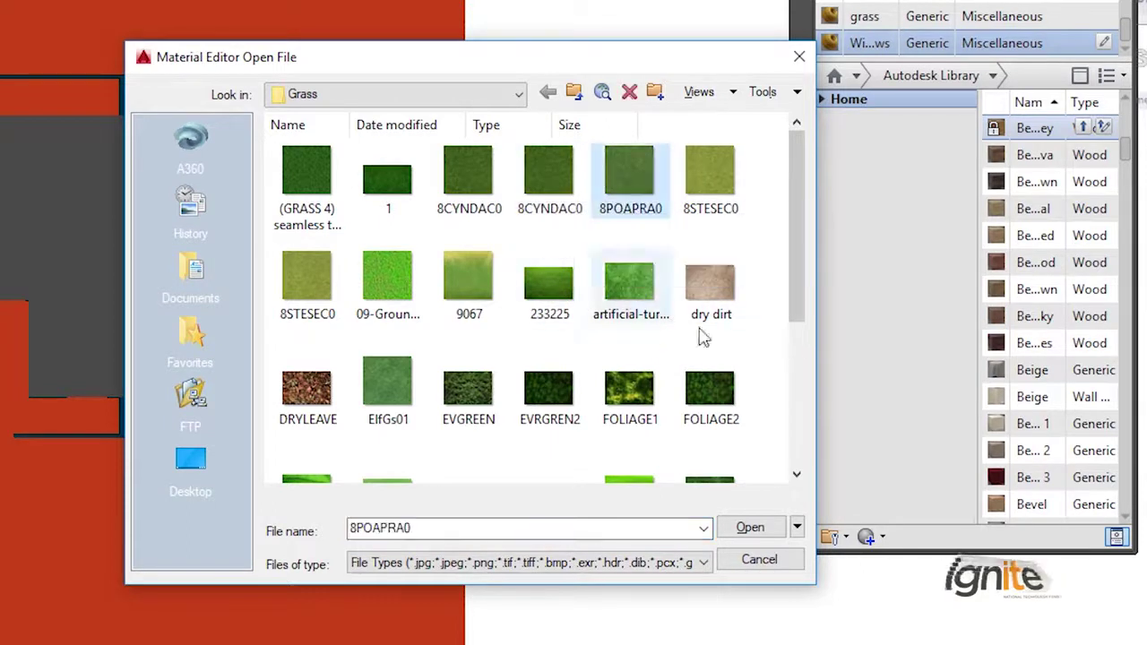
left_click(751, 529)
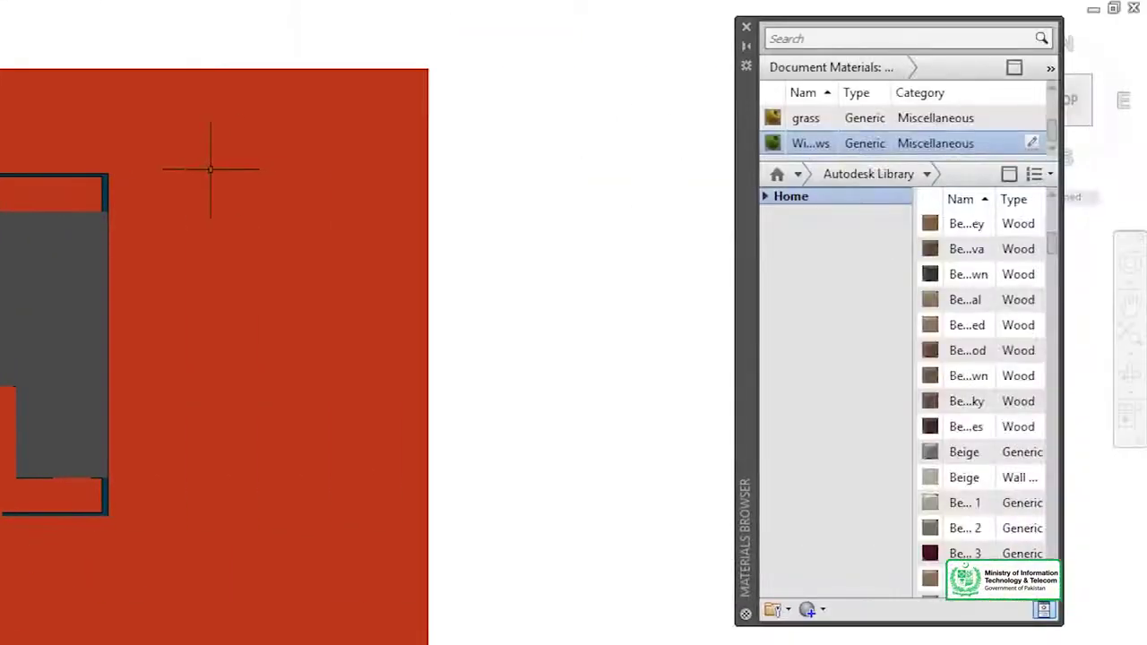
left_click(205, 160)
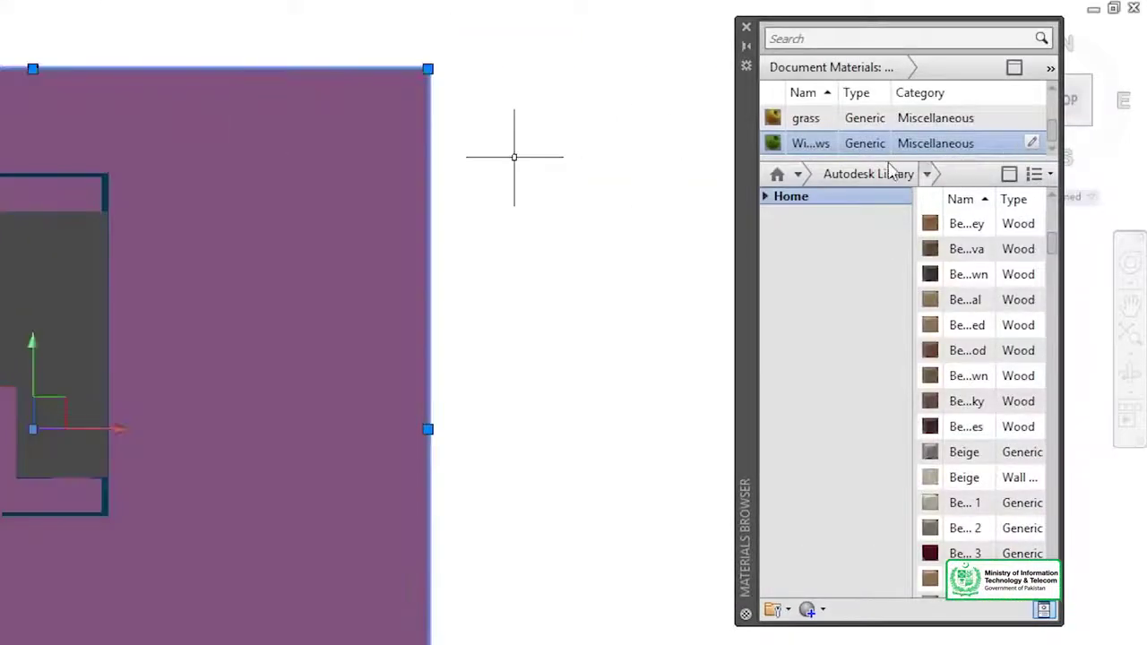
Step: Assign the grass-textured material to the selected slab, then zoom out and orbit to an angled view
right_click(850, 155)
left_click(932, 168)
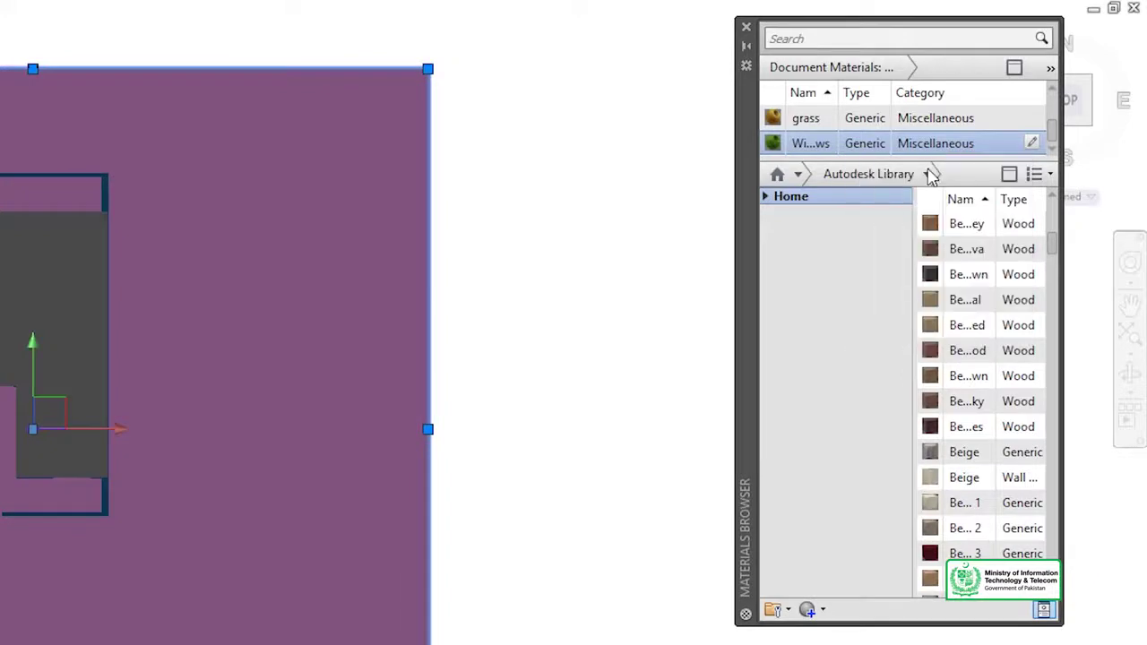
scroll(230, 268, "up", 5)
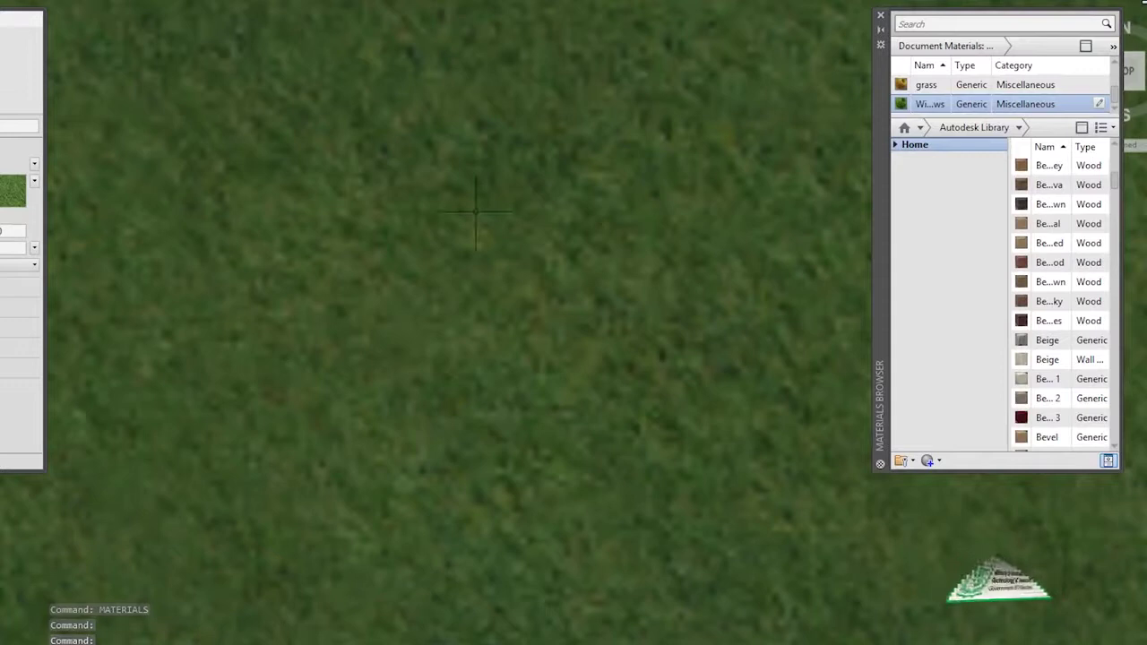
scroll(422, 205, "down", 1)
scroll(423, 246, "down", 2)
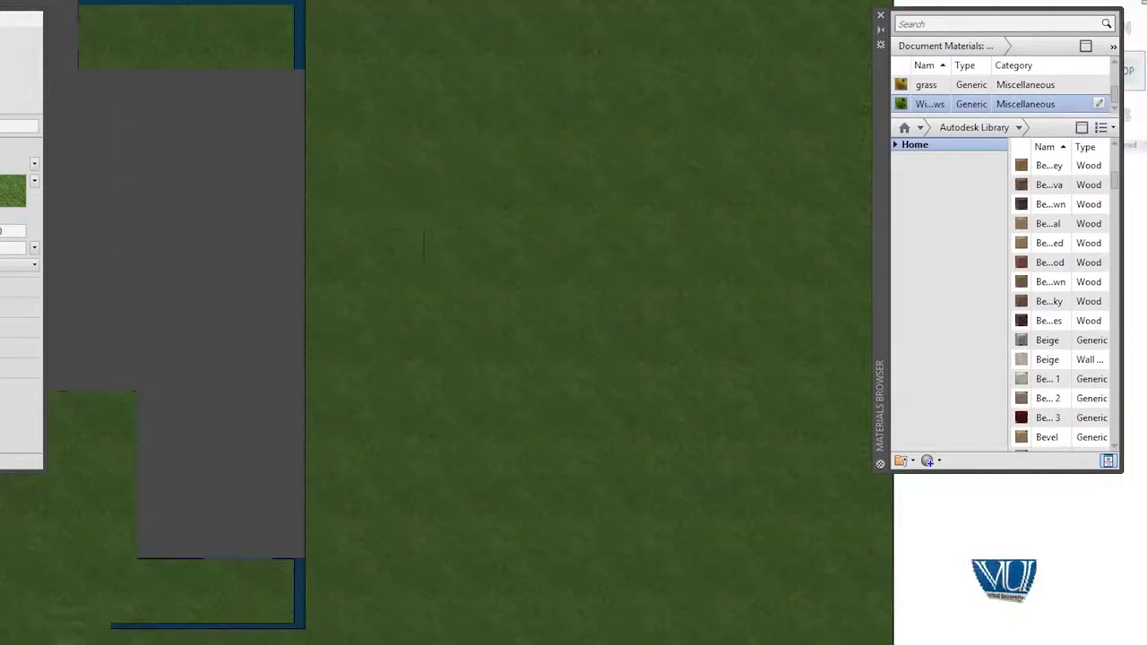
scroll(452, 363, "down", 3)
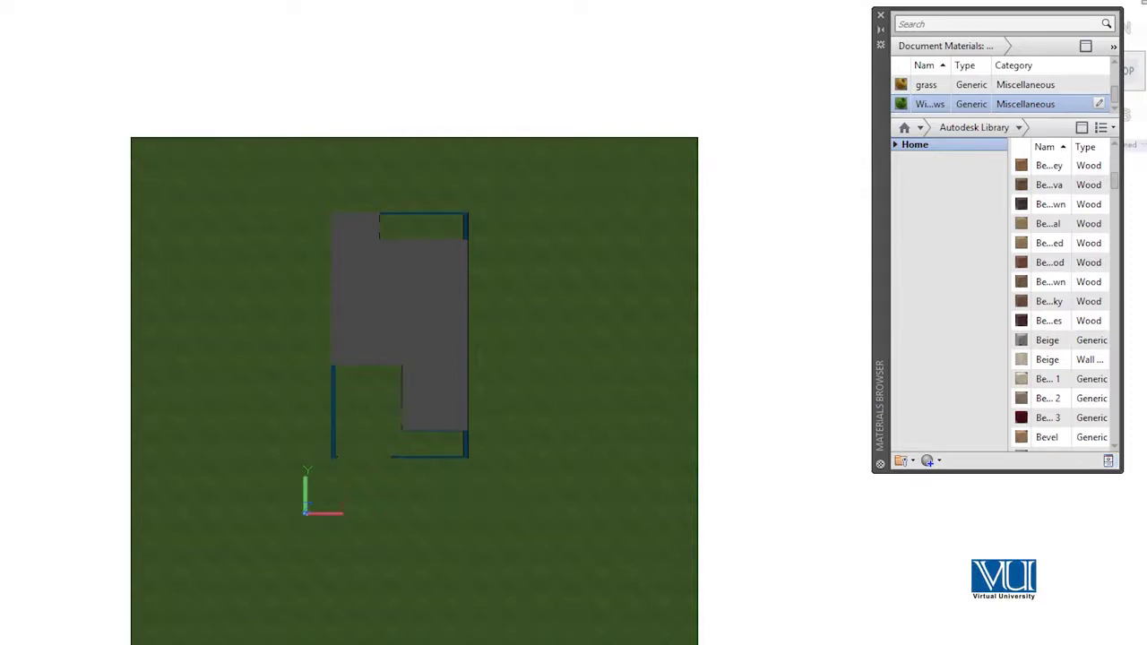
type("o")
type("rb")
key("Return")
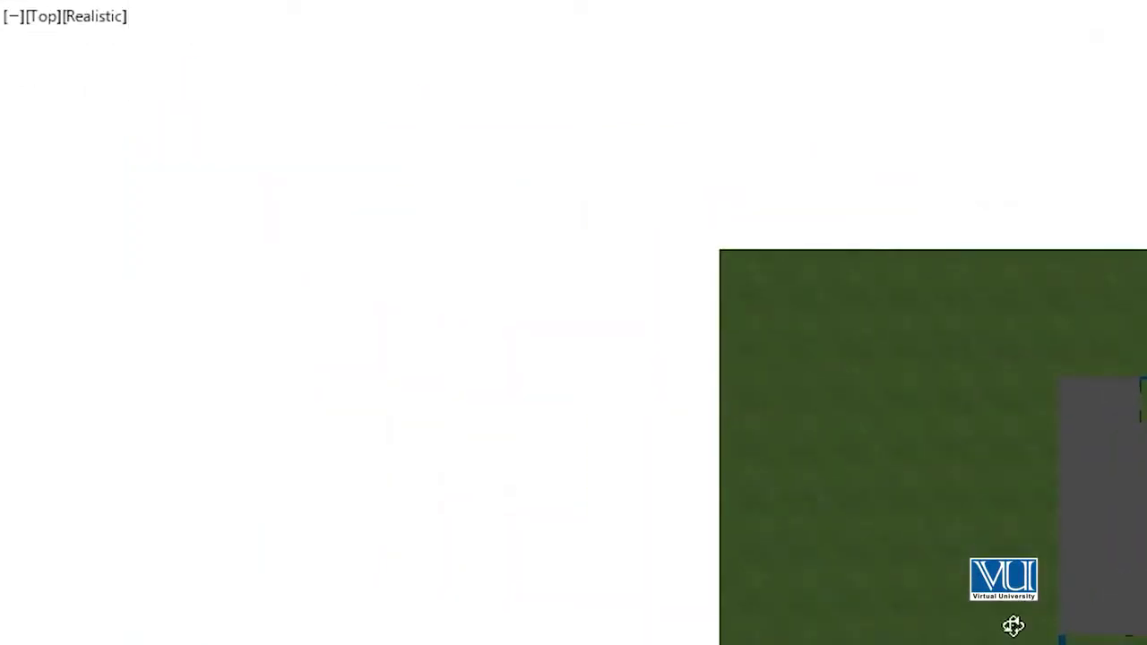
mouse_move(1012, 625)
left_mouse_down()
mouse_move(890, 269)
mouse_move(410, 146)
mouse_move(558, 253)
left_mouse_up()
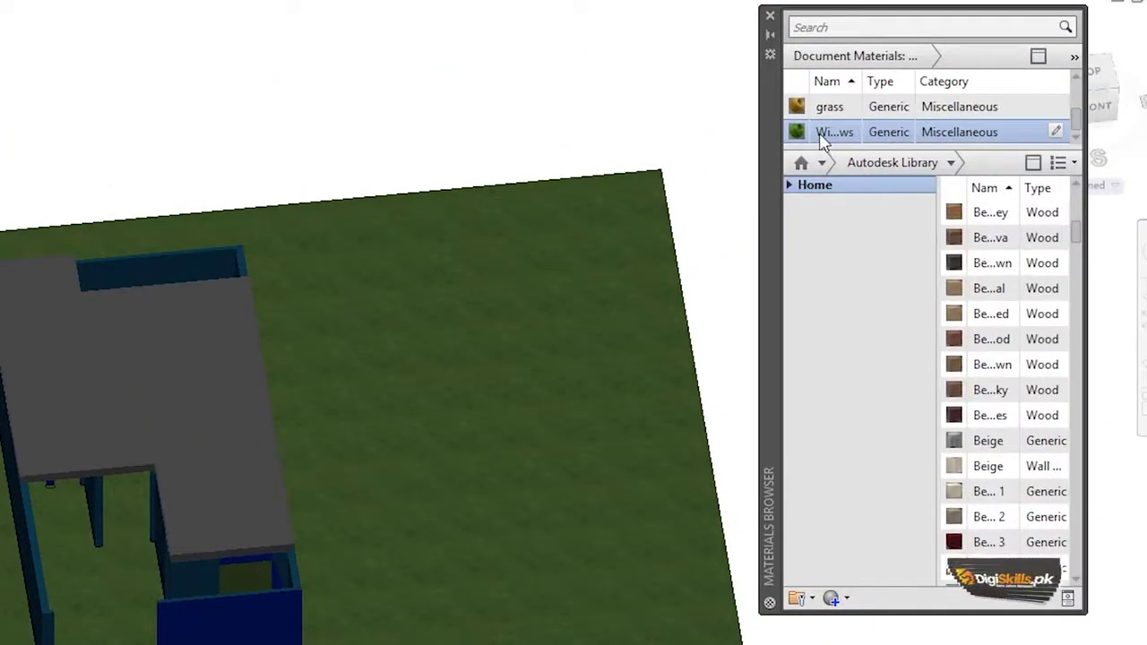
Step: Change the grass material's texture image to 09-GroundCover
left_click(874, 196)
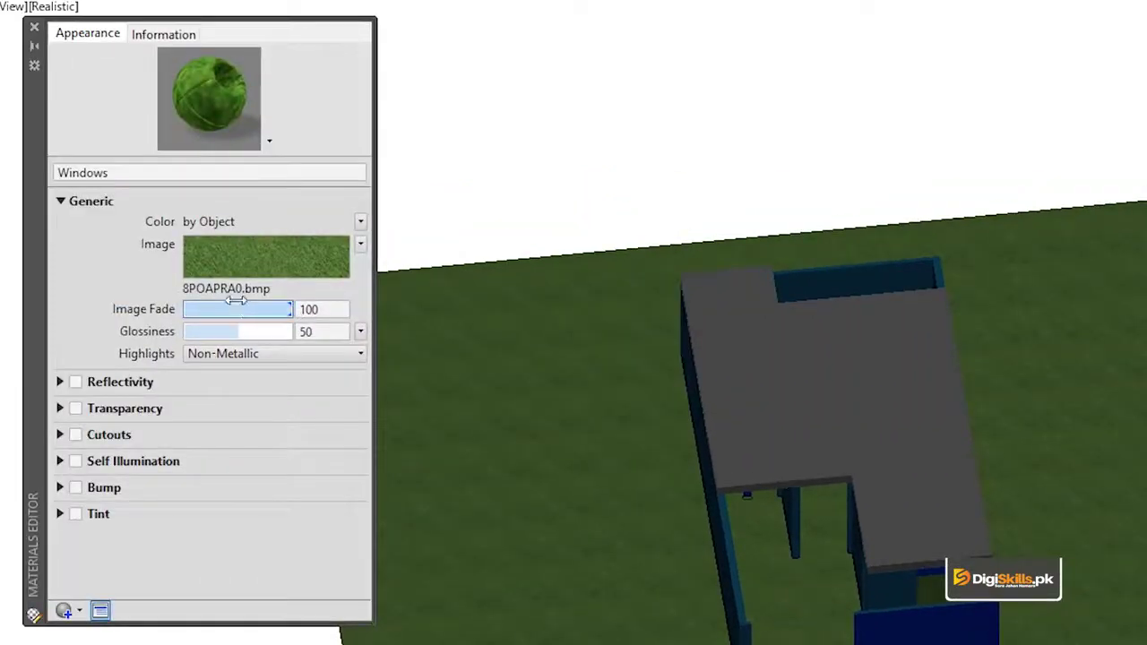
left_click(234, 279)
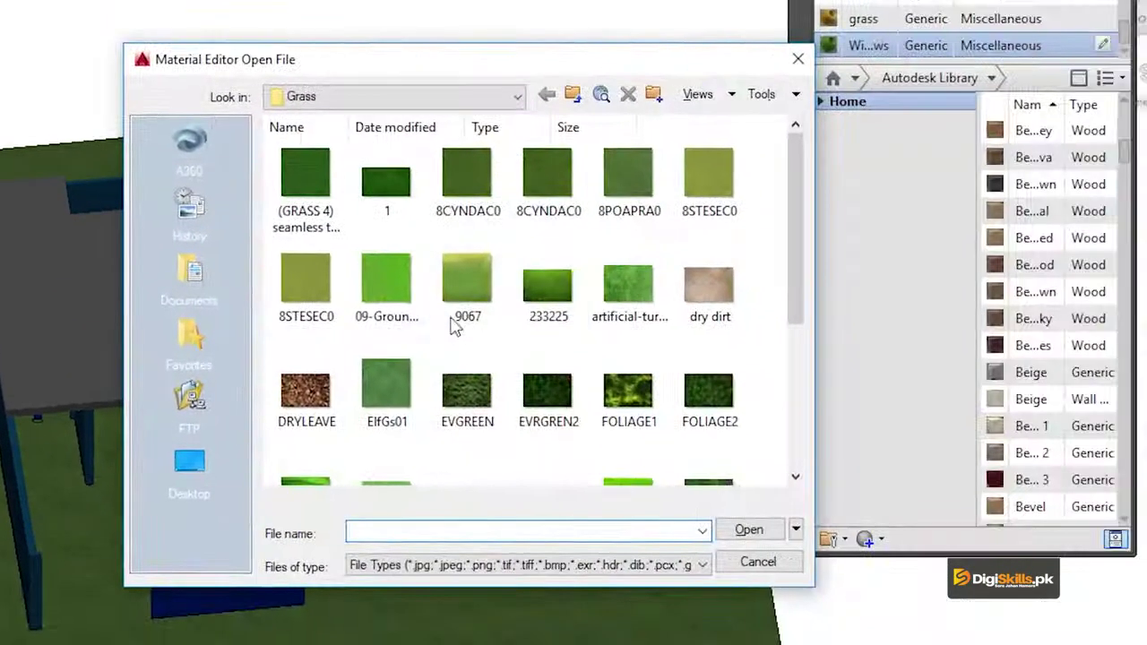
left_click(386, 277)
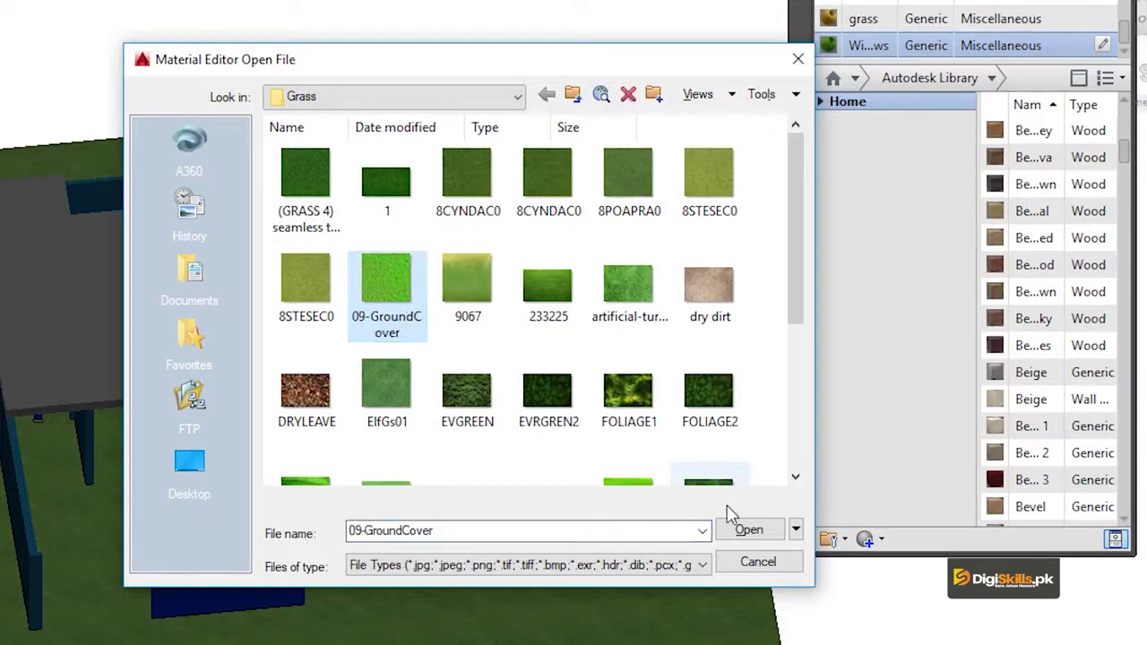
left_click(748, 529)
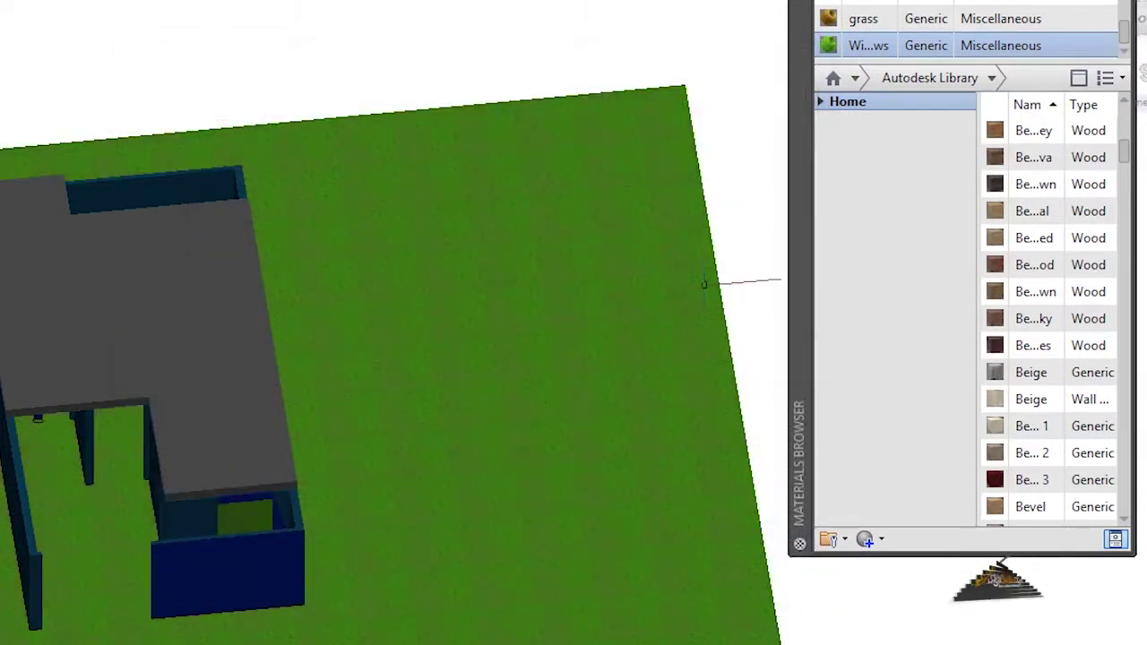
Step: Orbit and zoom the view to face the house's long wall from a low side angle
middle_click_drag(704, 281, 367, 218)
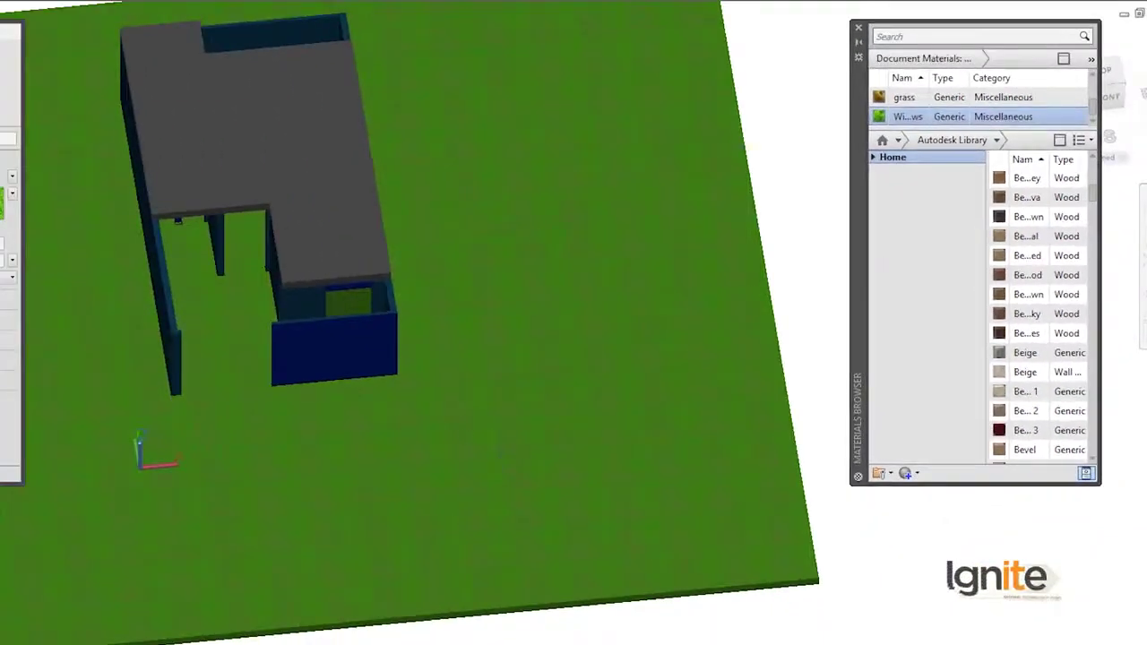
left_click(470, 334)
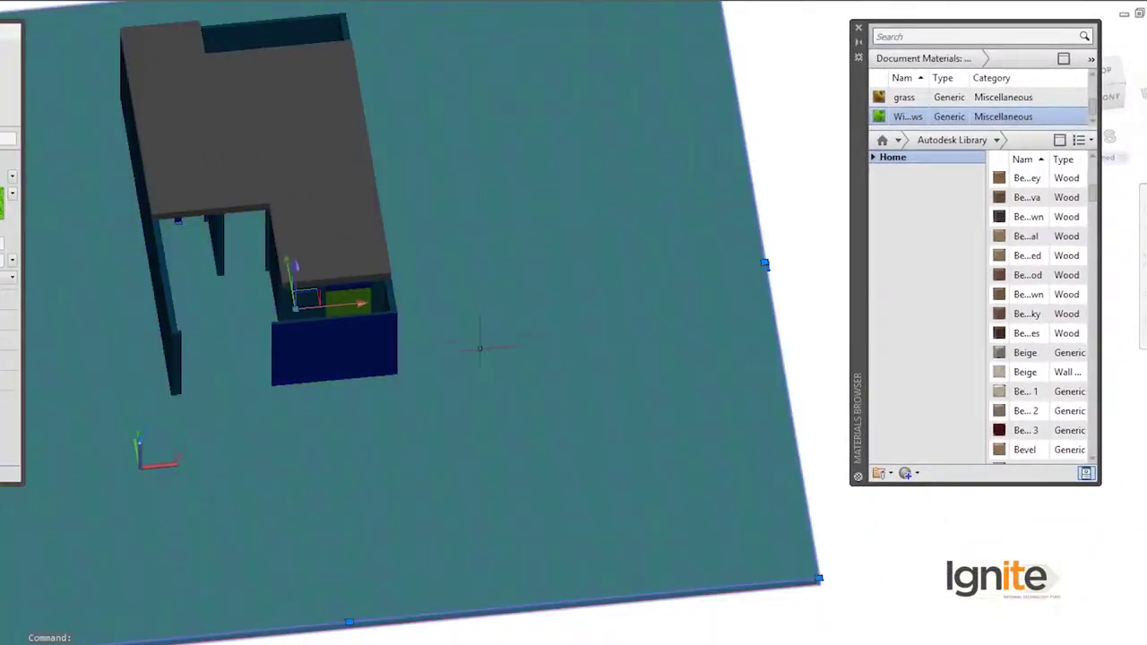
key("Escape")
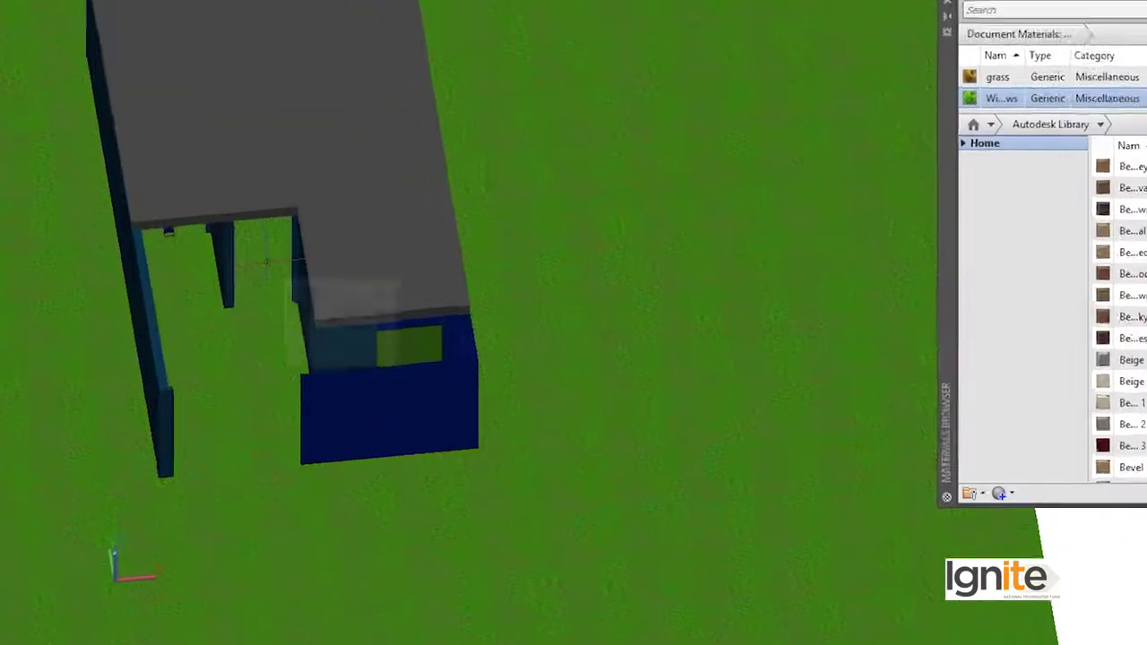
type("O")
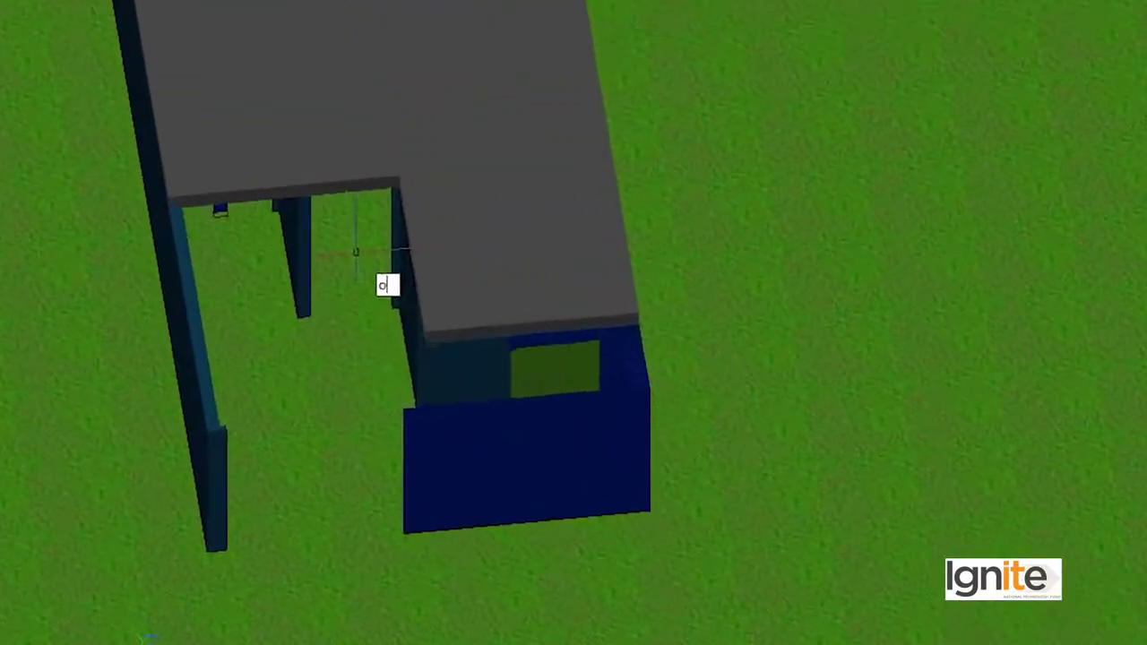
type("RBIT")
key("Return")
mouse_move(357, 254)
left_mouse_down()
mouse_move(413, 186)
mouse_move(356, 159)
mouse_move(440, 289)
mouse_move(459, 263)
left_mouse_up()
scroll(430, 249, "up", 1)
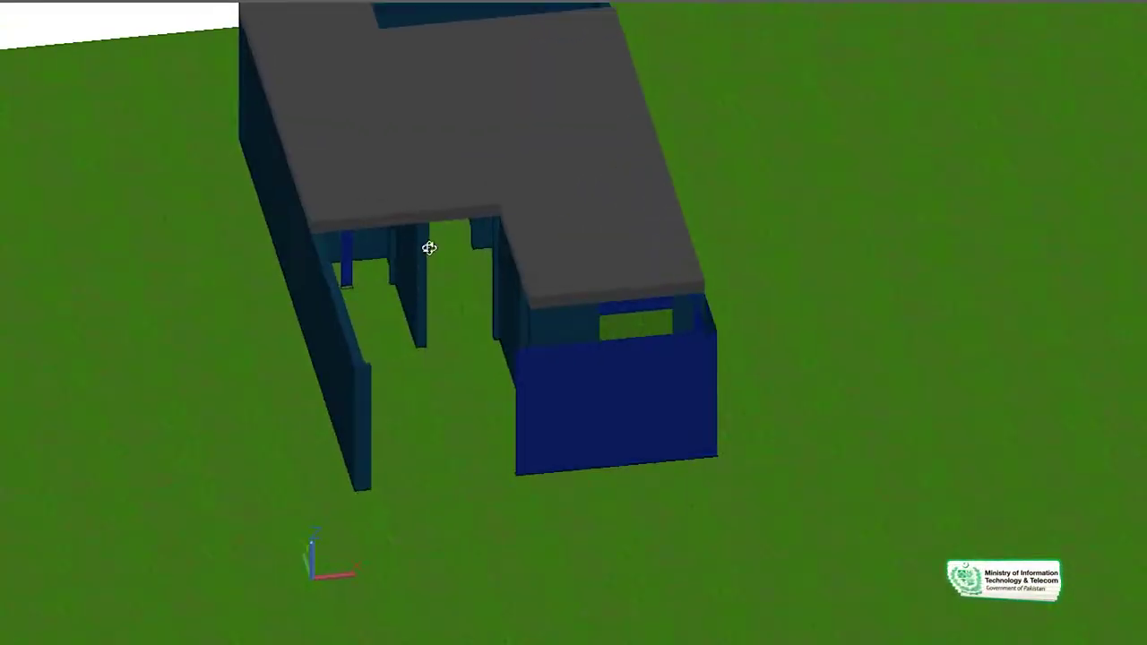
scroll(430, 248, "down", 1)
scroll(416, 217, "up", 2)
mouse_move(707, 404)
left_mouse_down()
mouse_move(678, 379)
mouse_move(699, 323)
mouse_move(895, 297)
mouse_move(1056, 327)
mouse_move(1067, 308)
mouse_move(914, 409)
mouse_move(673, 330)
mouse_move(523, 305)
mouse_move(447, 320)
mouse_move(487, 332)
mouse_move(457, 326)
left_mouse_up()
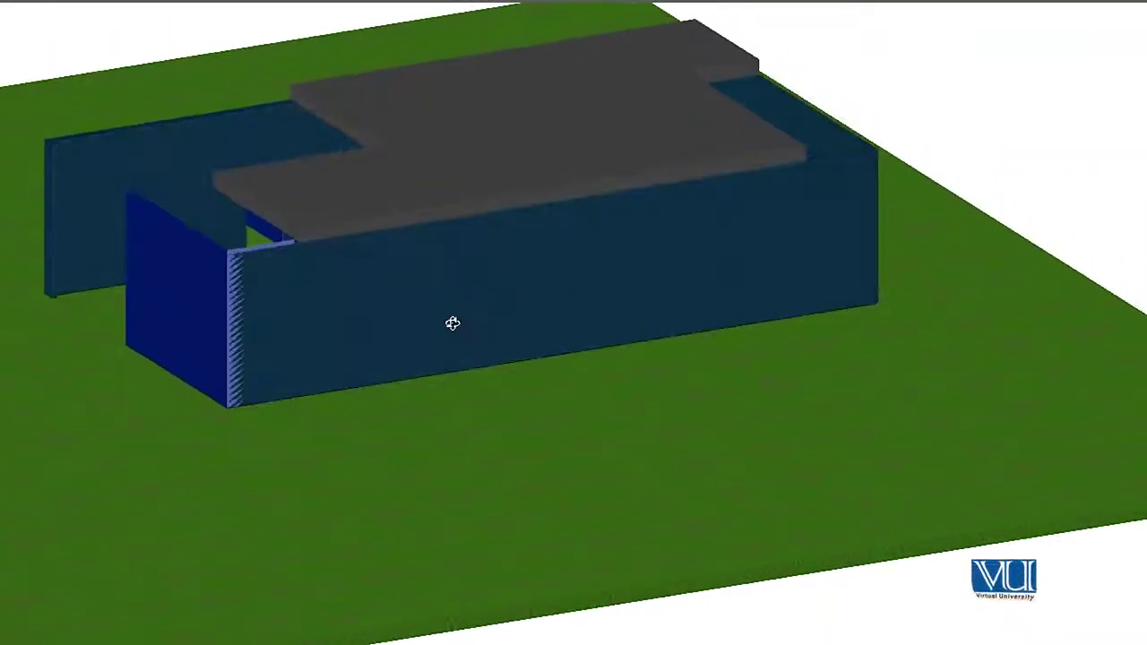
mouse_move(505, 219)
left_mouse_down()
mouse_move(384, 212)
mouse_move(425, 206)
left_mouse_up()
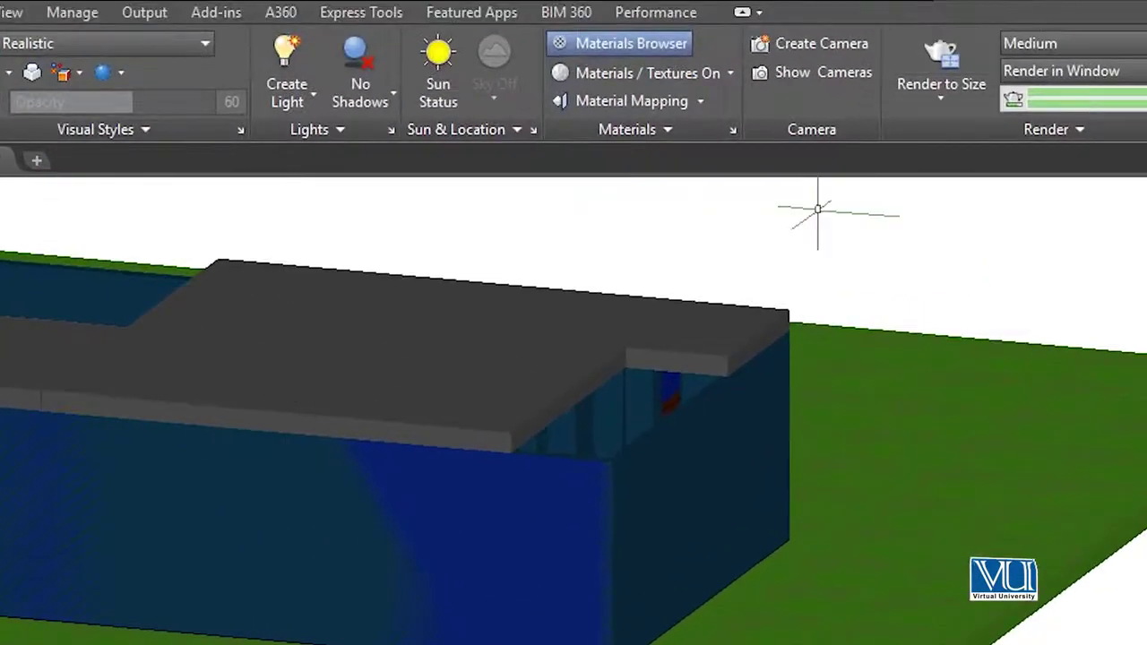
Step: Place a camera in front of the grass slab with its target on the house
left_click(846, 40)
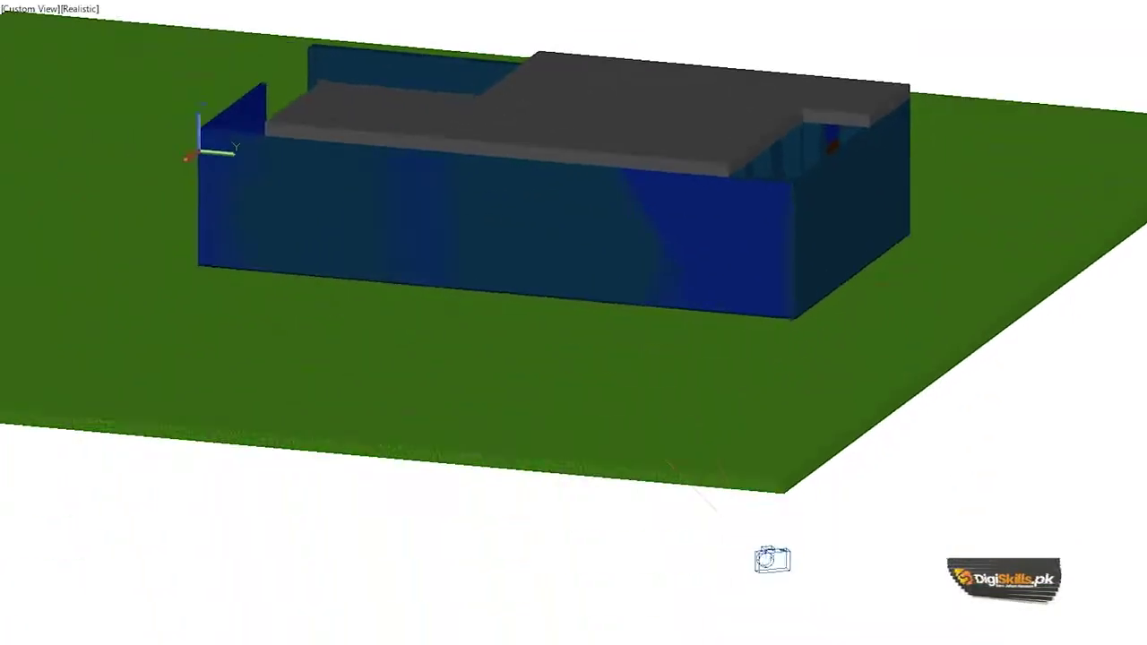
left_click(770, 559)
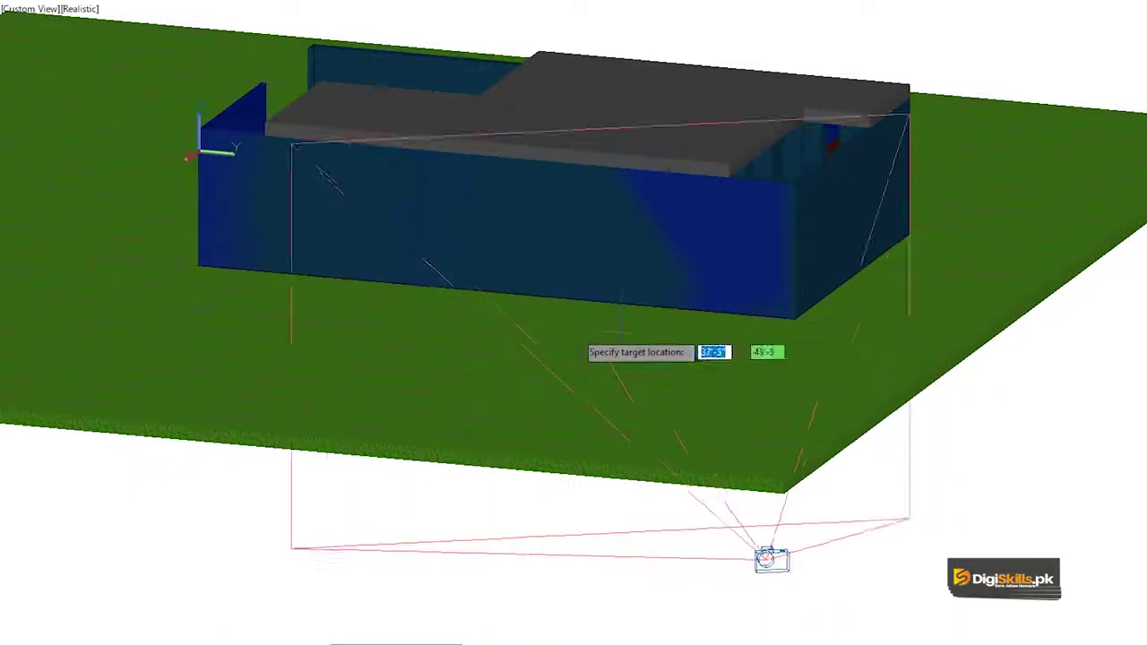
left_click(560, 318)
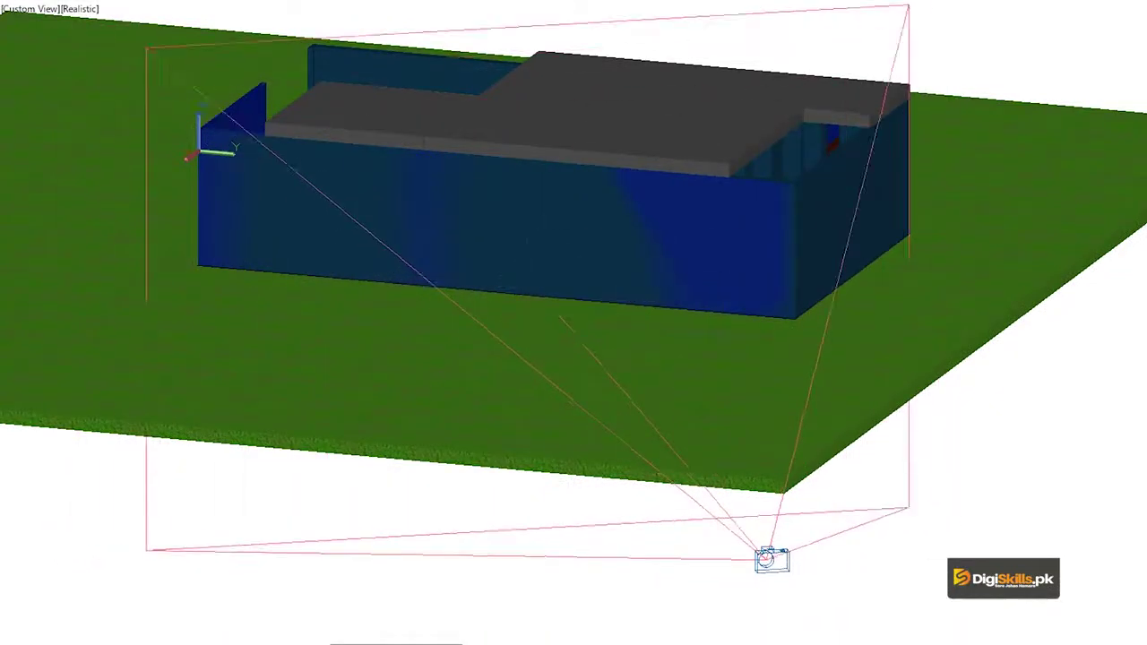
key("Down")
left_click(557, 443)
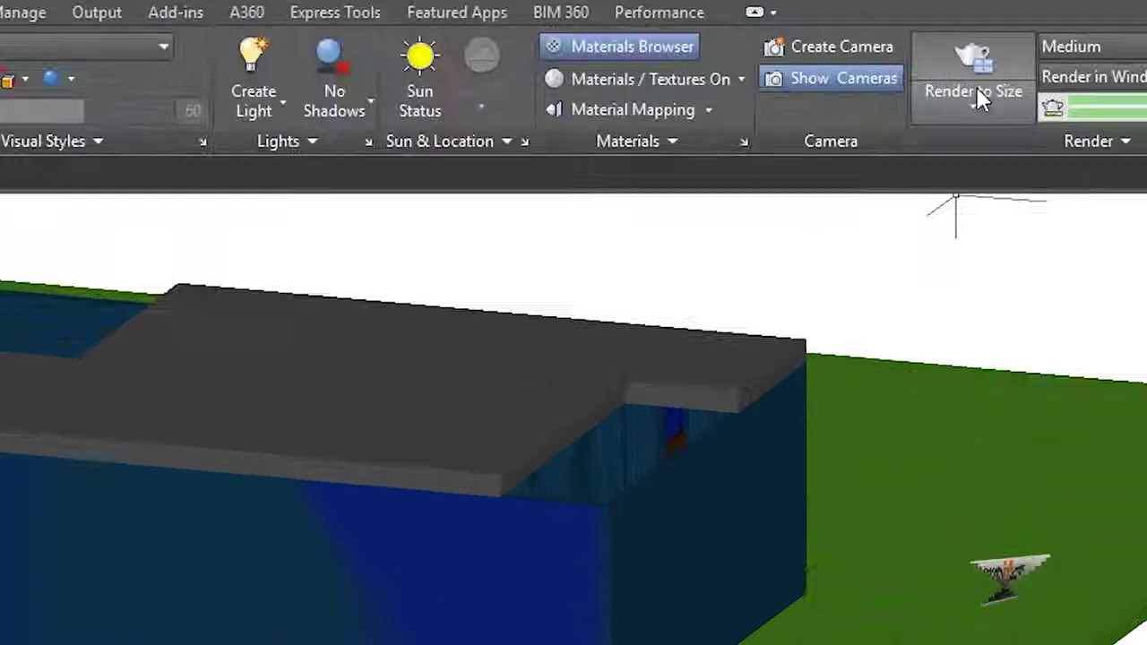
Step: Render a test image at the 800 x 600 px preset and close the render window
left_click(973, 103)
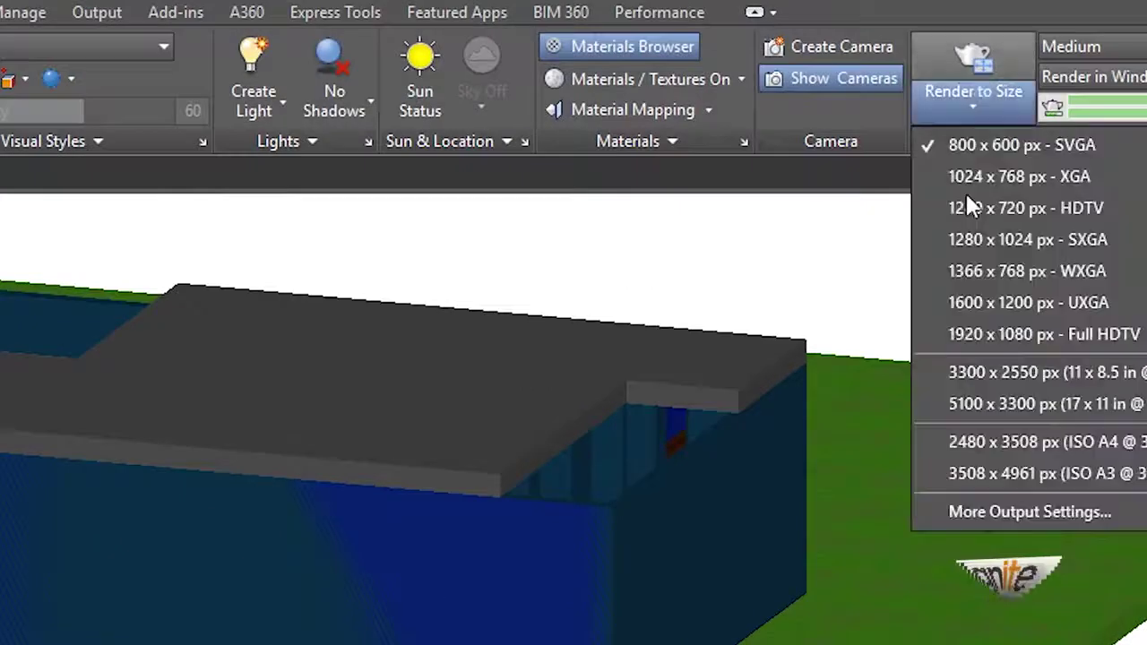
left_click(986, 144)
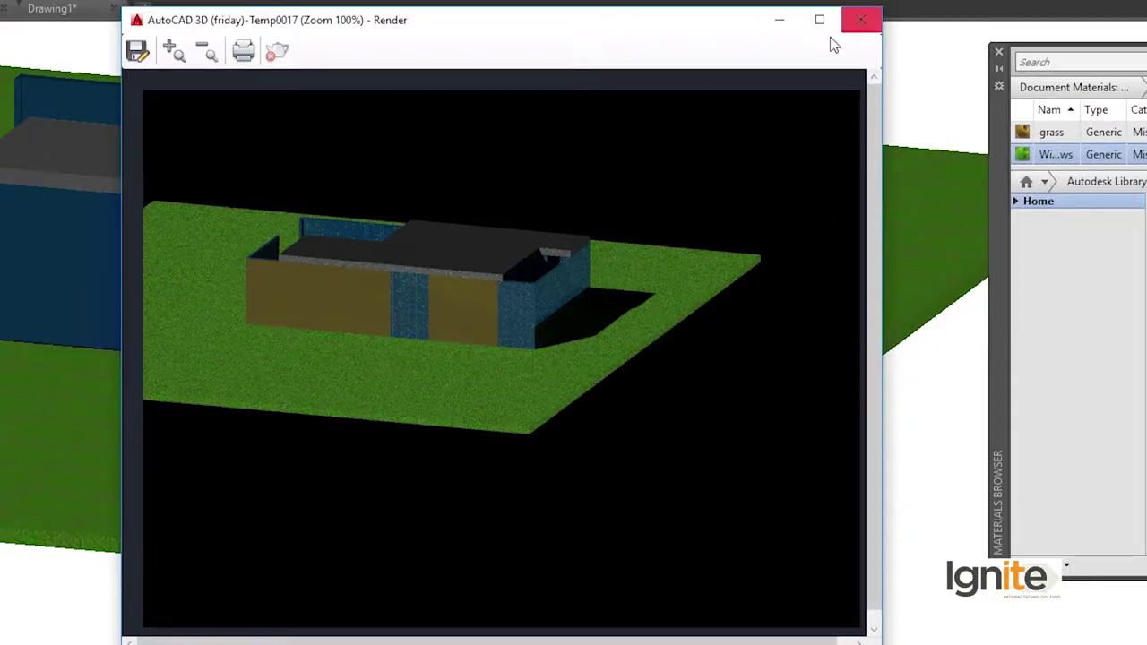
left_click(862, 20)
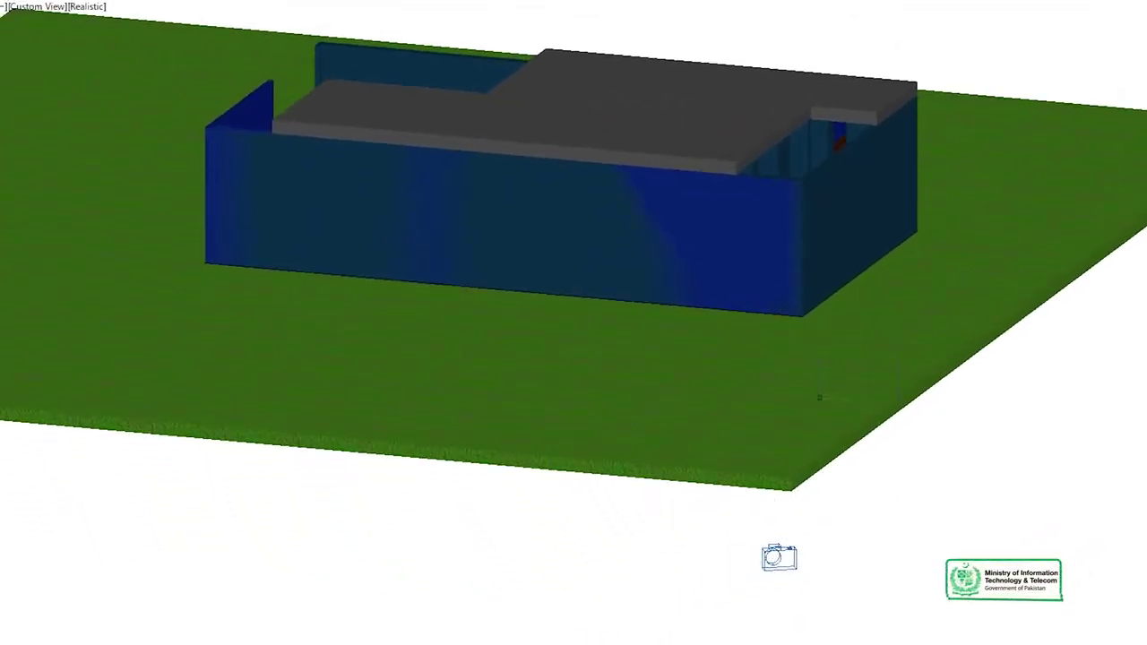
Step: Select the camera to check its preview, then deselect it
left_click(866, 501)
left_click(706, 594)
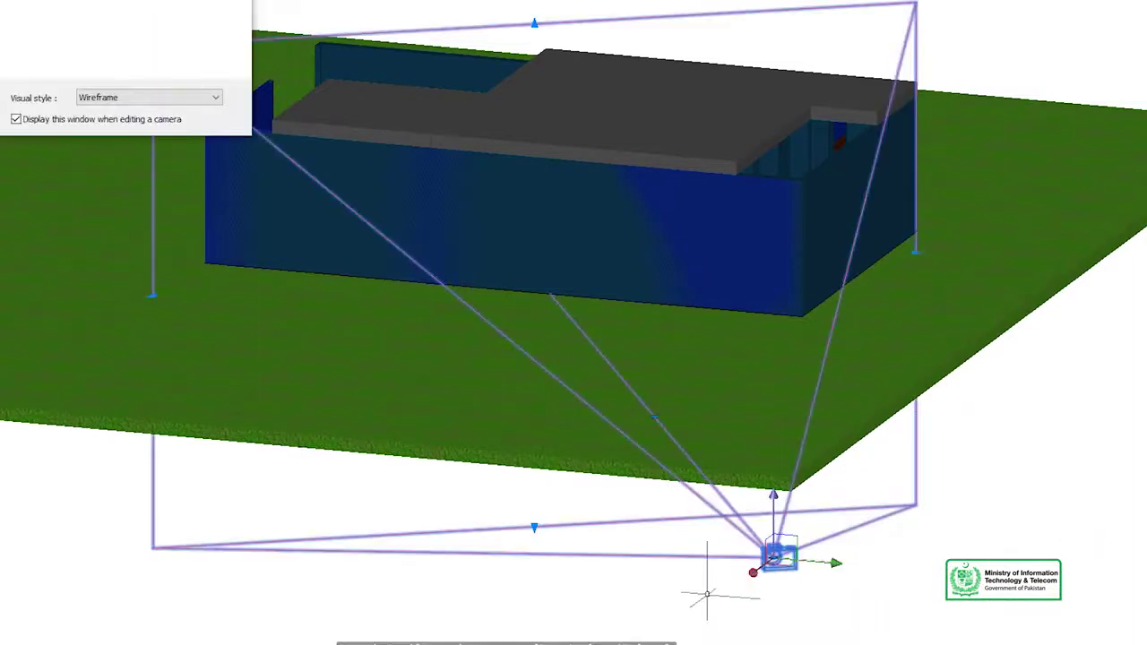
key("Escape")
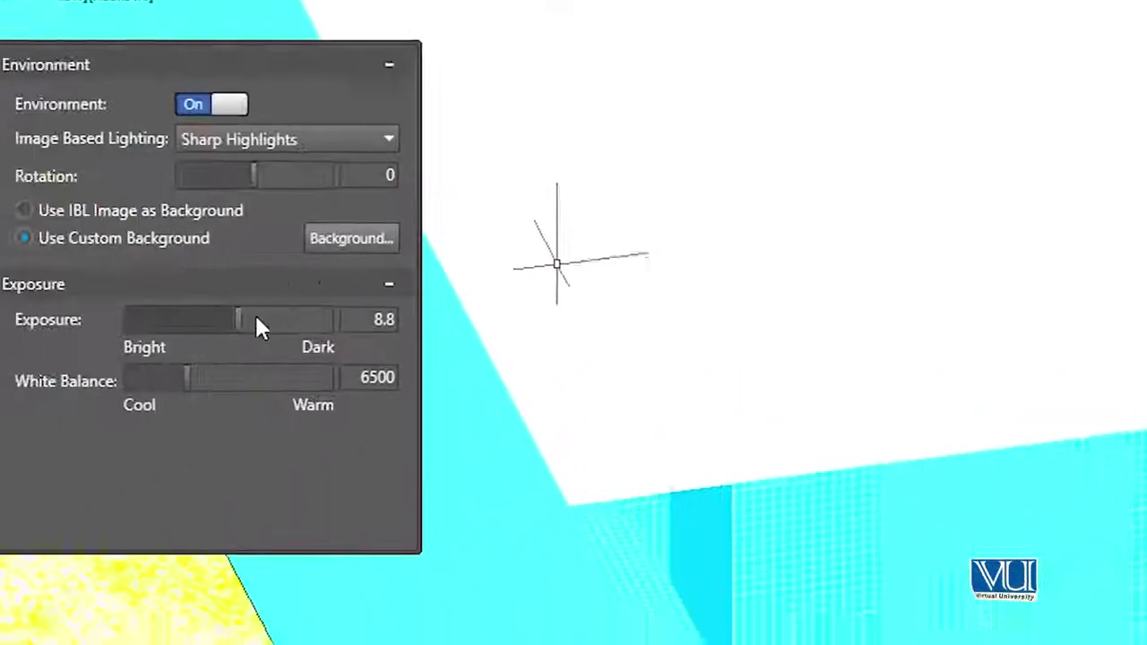
Step: Raise the render exposure to 13.8, pull it back down, then settle it at about 12.2
left_click(307, 297)
left_click(327, 294)
left_click(327, 295)
left_click(343, 306)
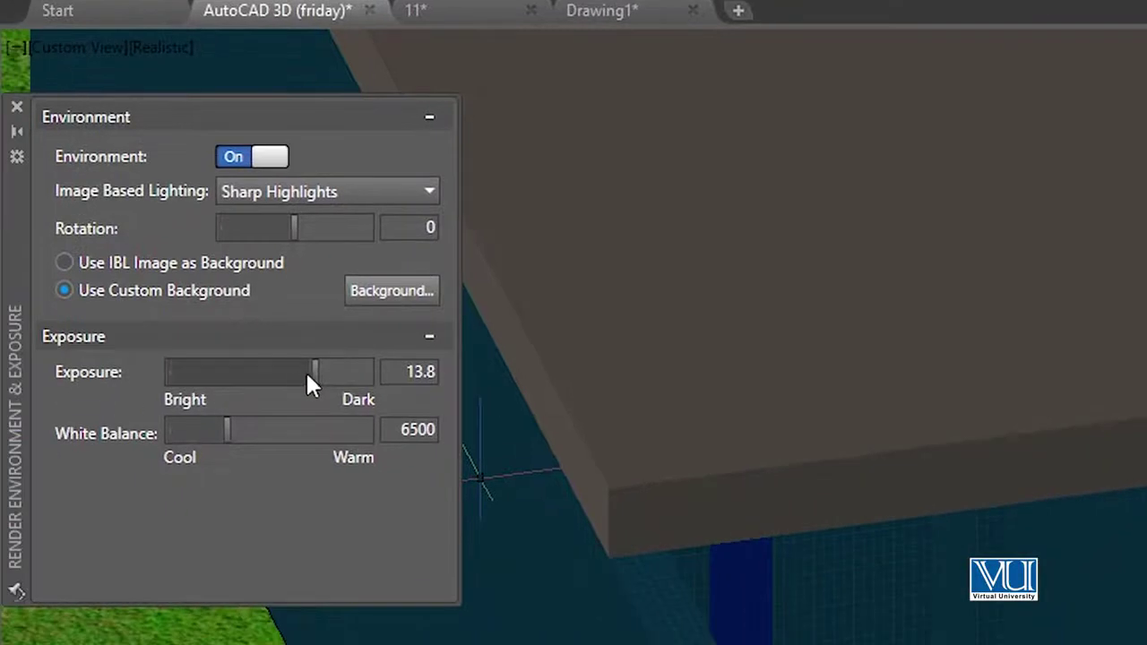
mouse_move(306, 374)
left_mouse_down()
mouse_move(174, 376)
mouse_move(315, 371)
mouse_move(290, 371)
left_mouse_up()
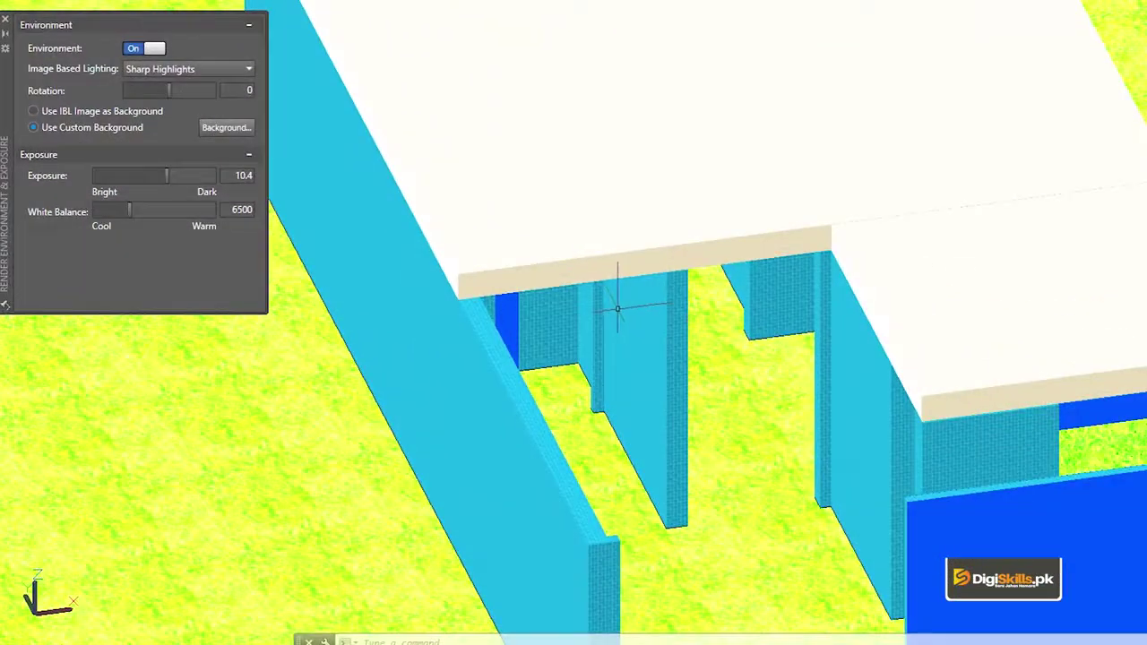
scroll(685, 304, "up", 1)
scroll(679, 288, "up", 1)
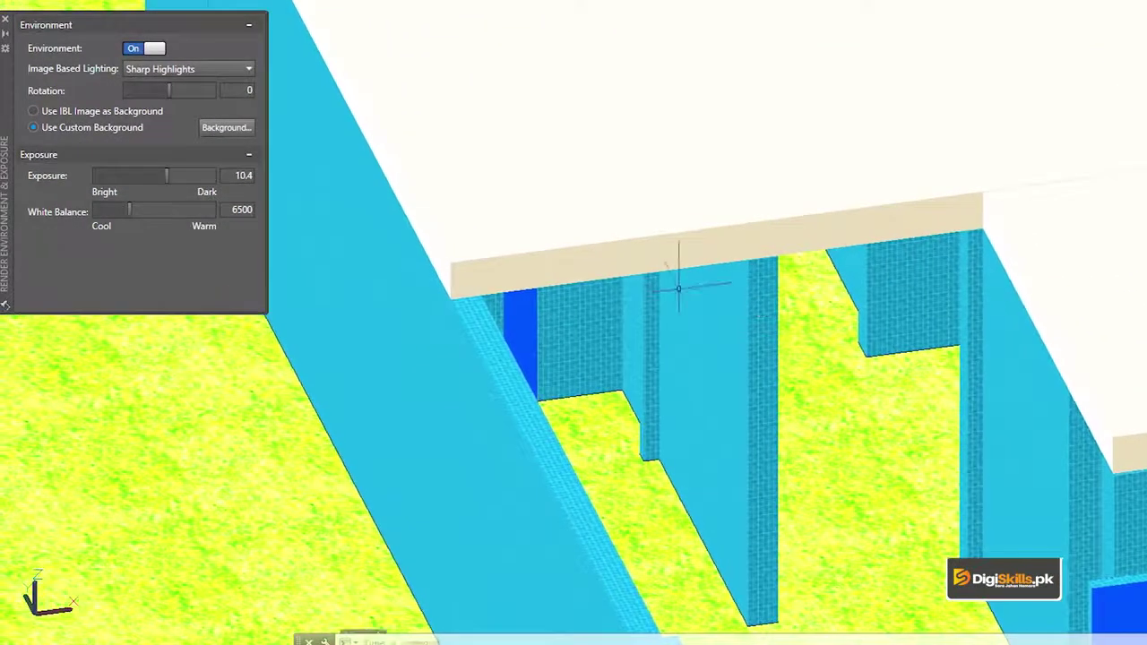
left_click_drag(161, 183, 177, 183)
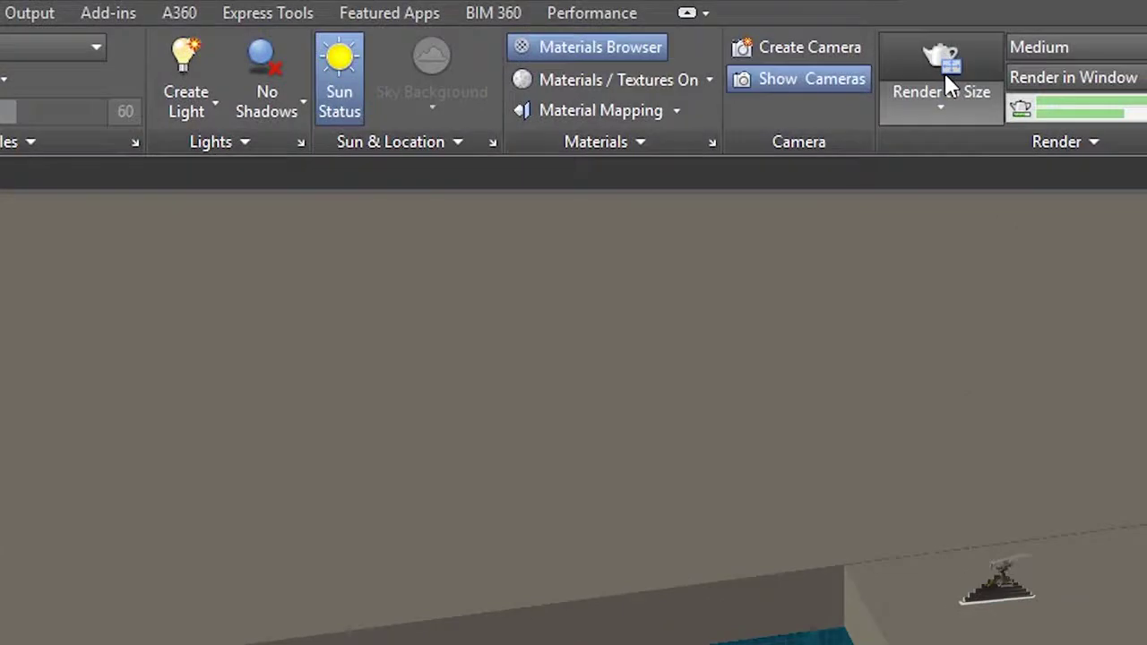
Step: Render the house scene at the darker exposure and inspect the result
left_click(944, 73)
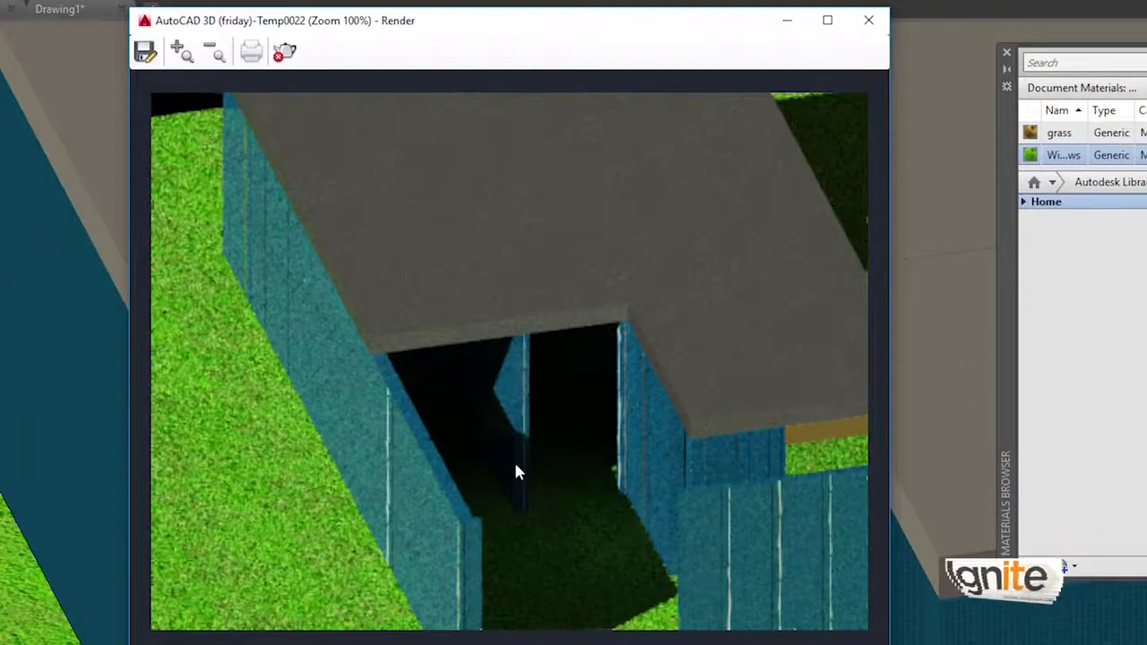
scroll(510, 433, "up", 1)
scroll(510, 433, "down", 1)
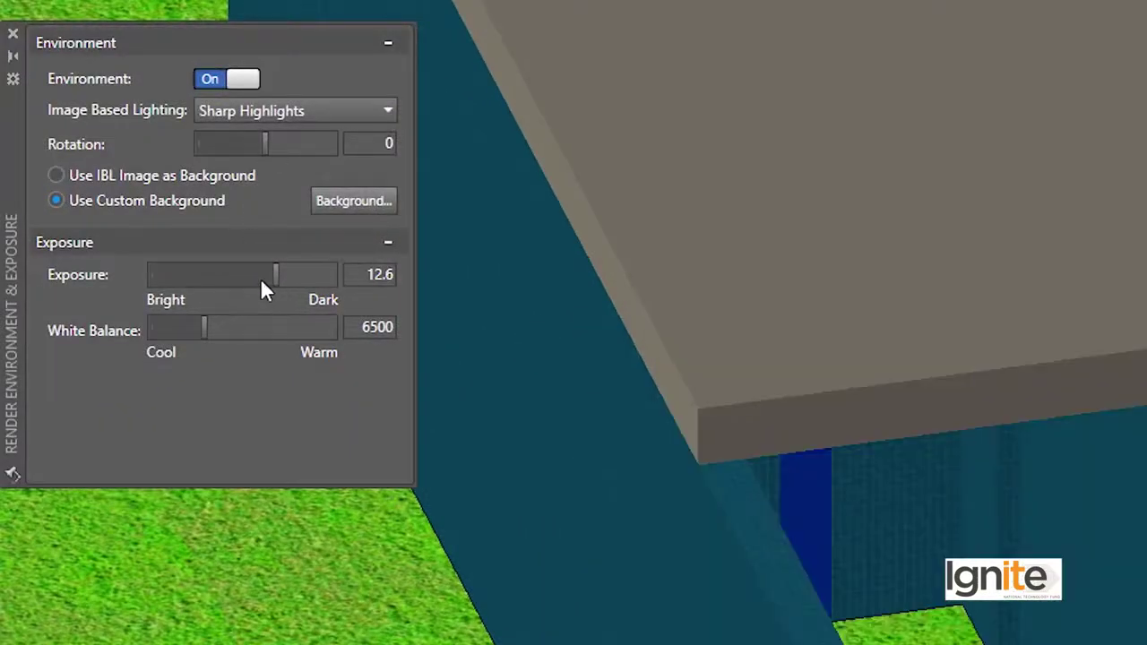
Step: Lower the exposure to 10.6, re-render the scene, and close the render result
left_click(261, 278)
left_click(248, 275)
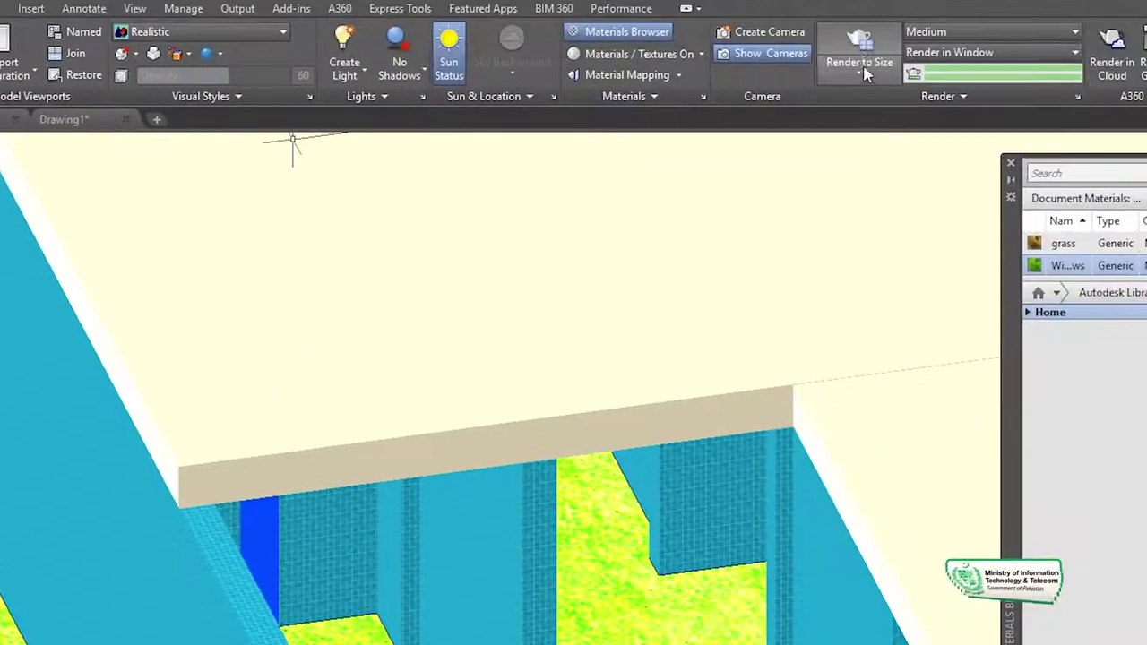
left_click(862, 59)
left_click(862, 59)
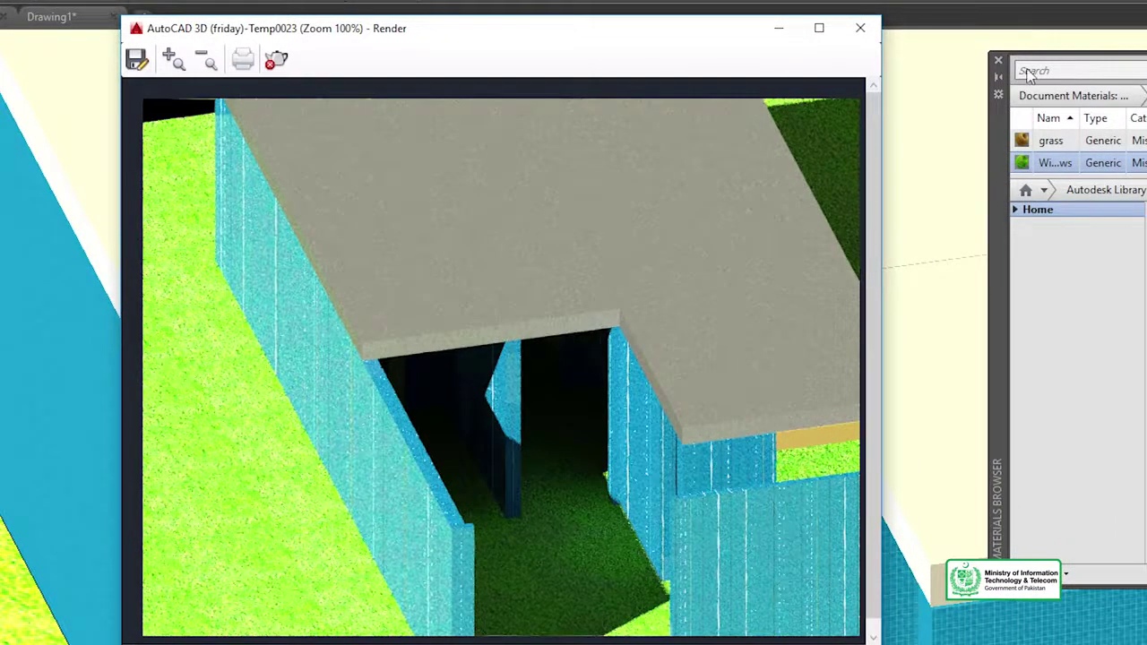
left_click(860, 28)
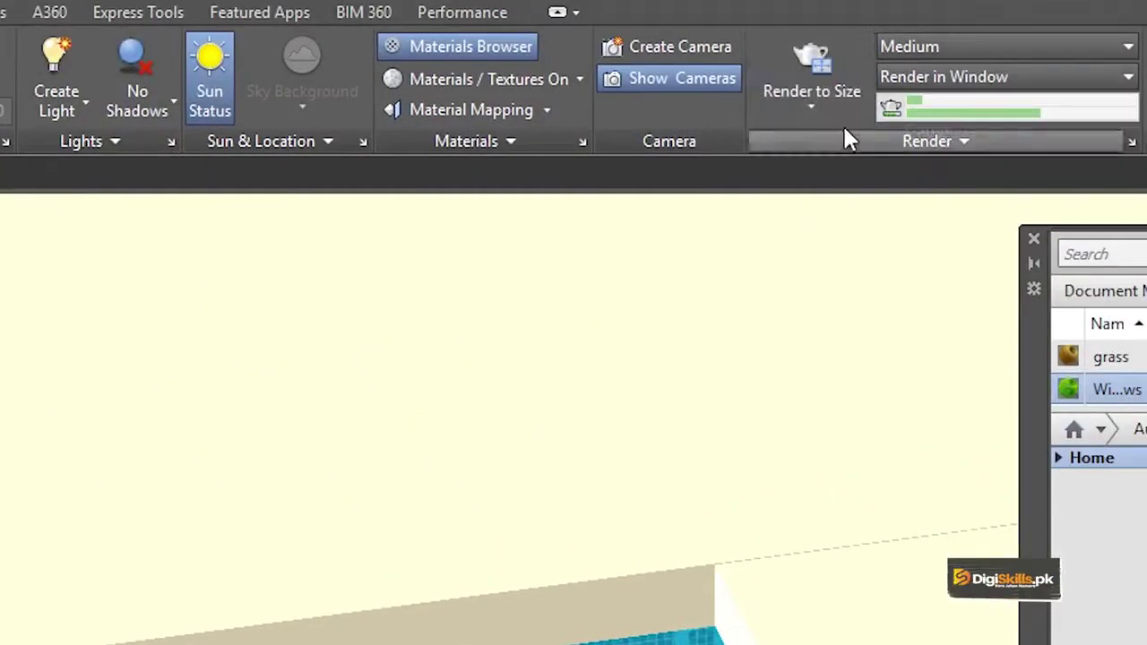
Step: Render the final camera view and start saving the rendered image
left_click(797, 82)
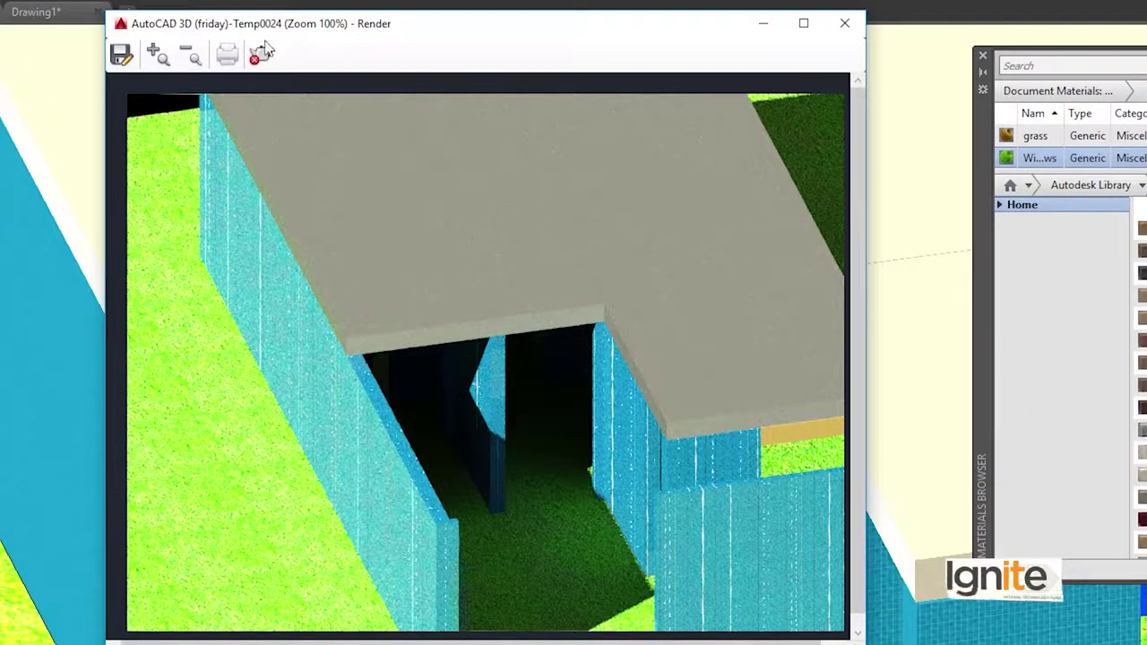
left_click(121, 56)
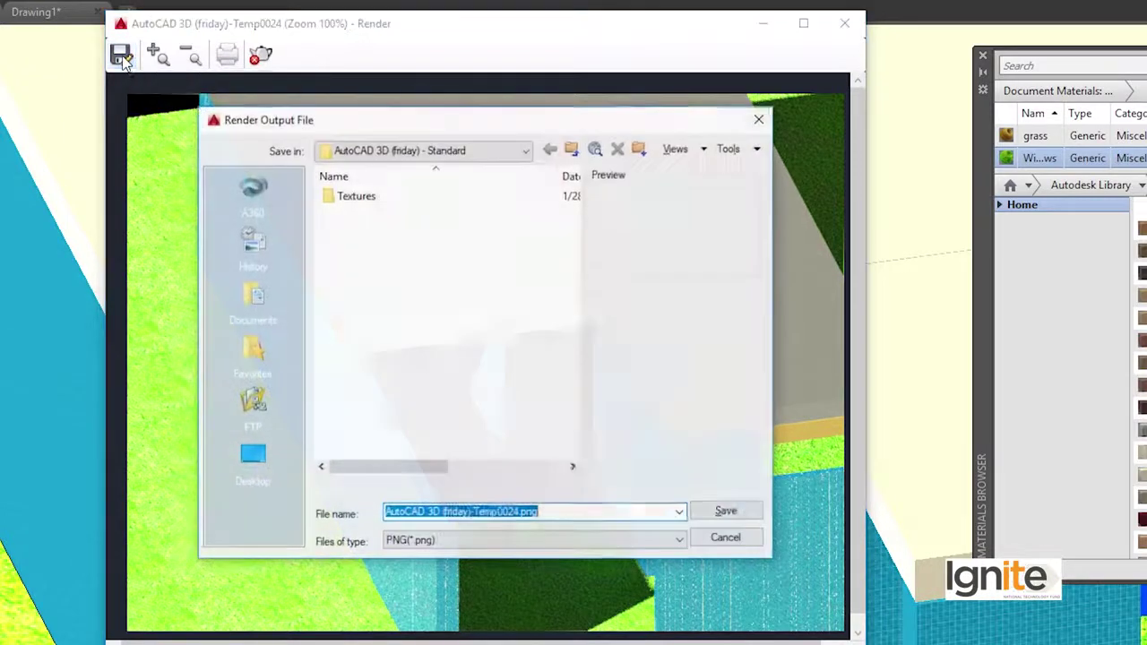
Step: Choose PNG (*.png) as the file type for the rendered image
left_click(472, 540)
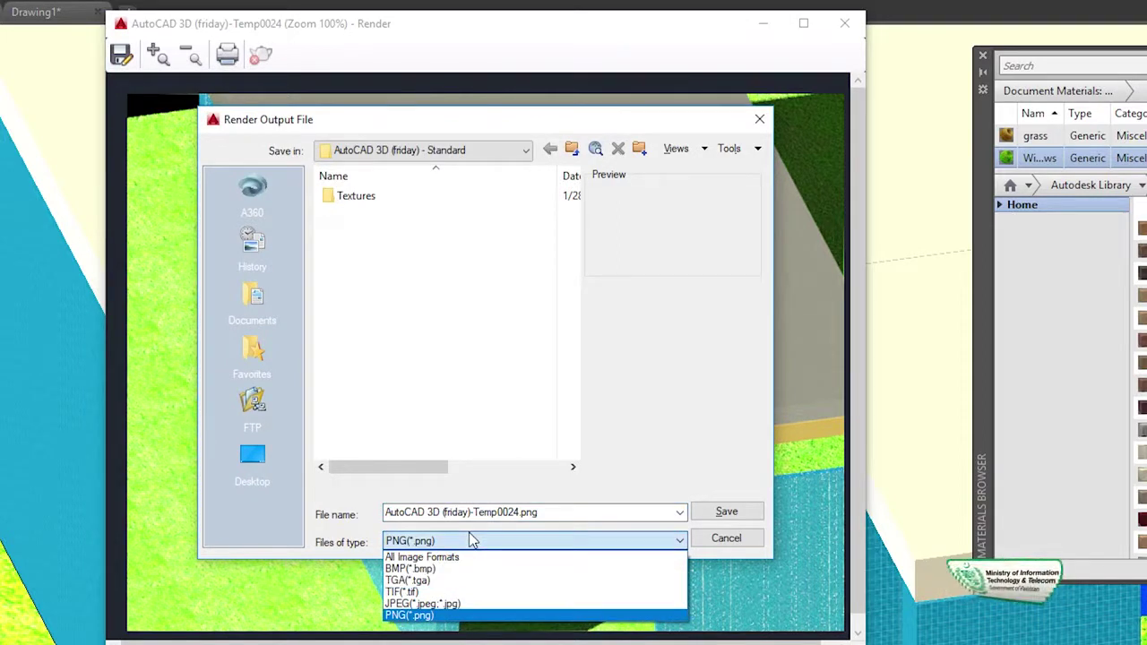
left_click(472, 540)
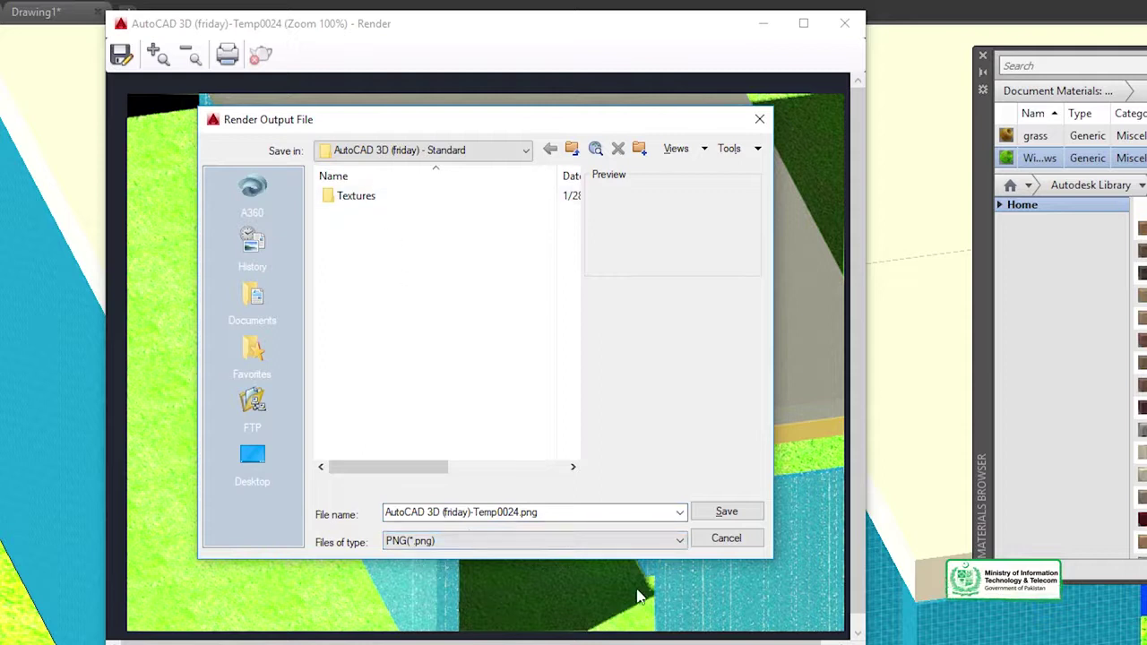